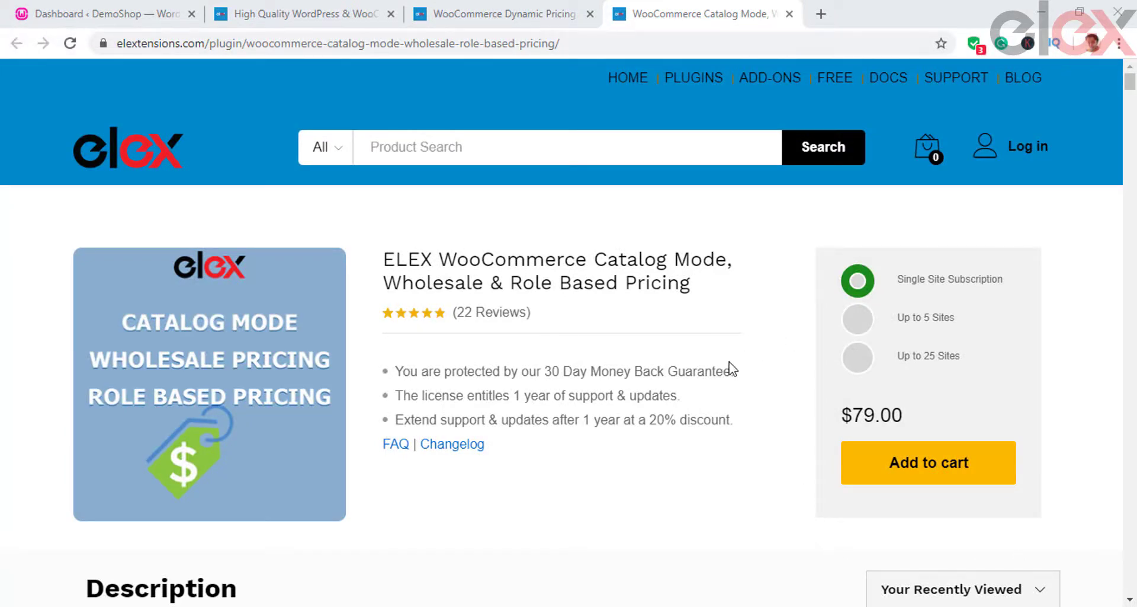
Step: Go to the Dynamic Pricing and Discounts plugin page and scroll down to the pricing rules
scroll(732, 369, down, 3)
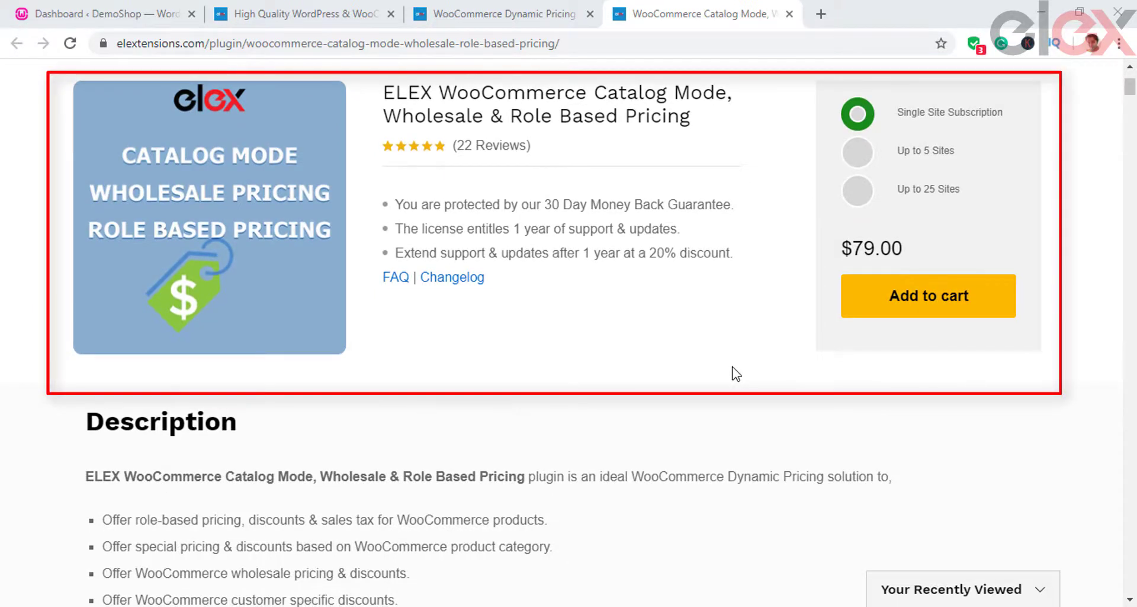
click(557, 13)
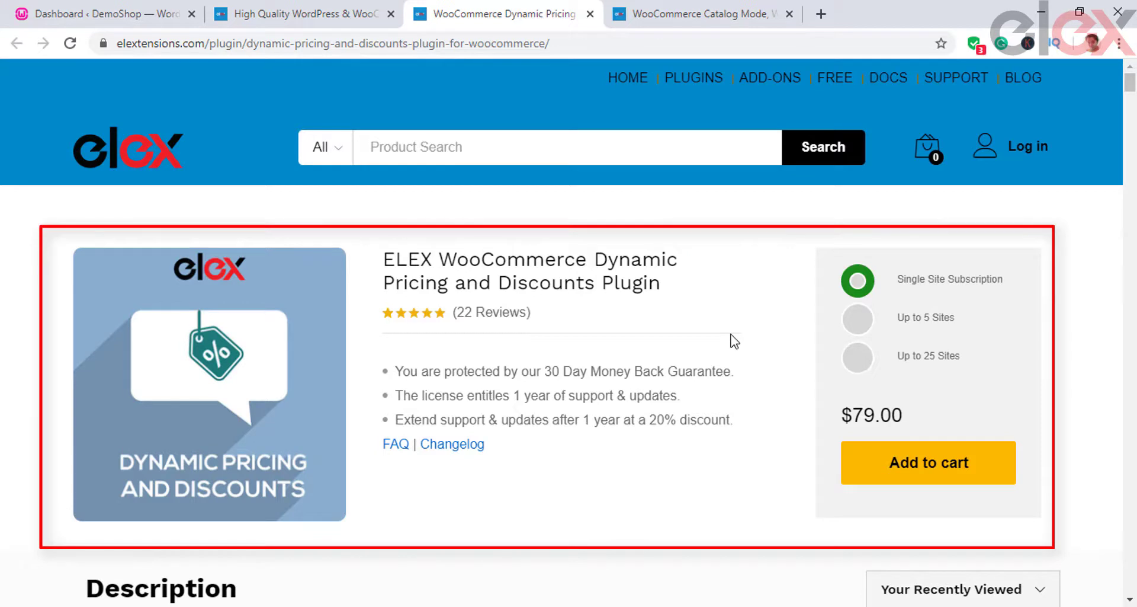
scroll(734, 341, down, 1)
scroll(734, 341, down, 1)
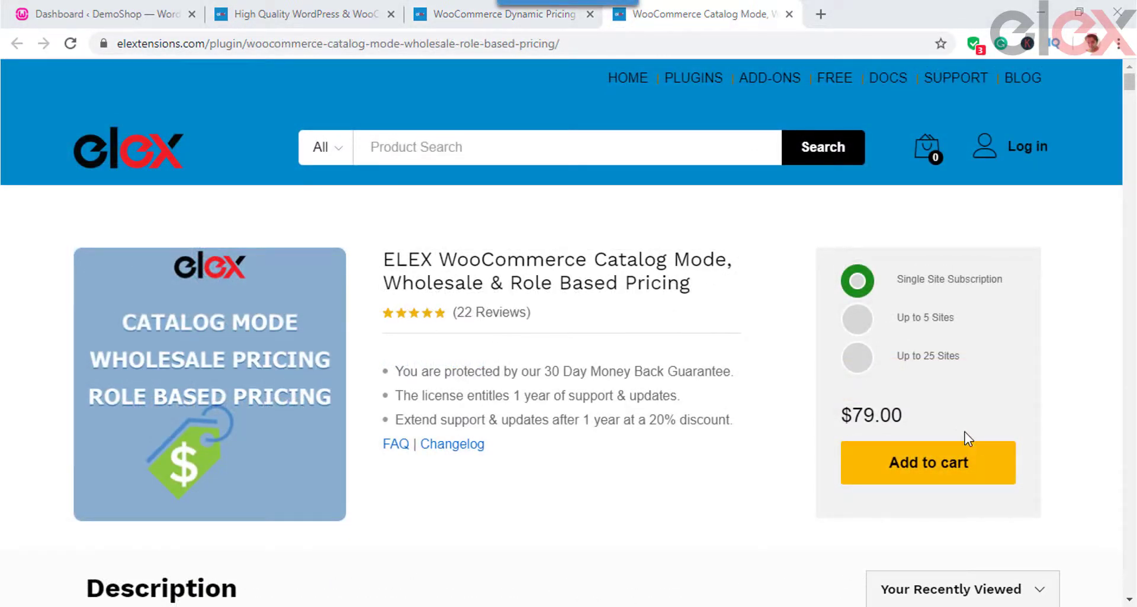
scroll(638, 372, down, 10)
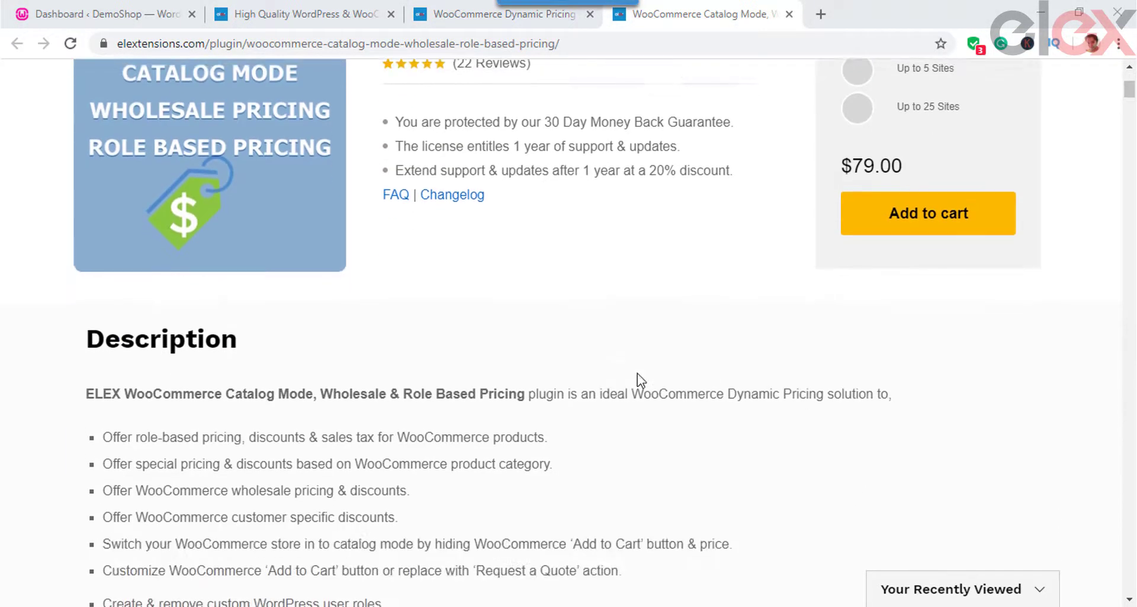
scroll(640, 379, down, 8)
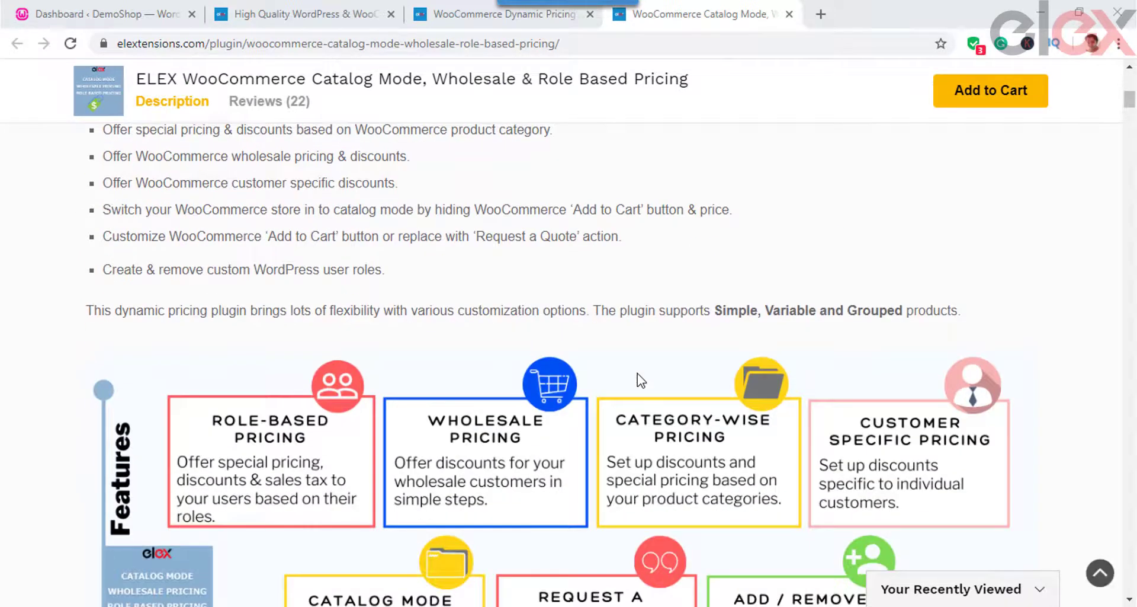
scroll(638, 374, down, 5)
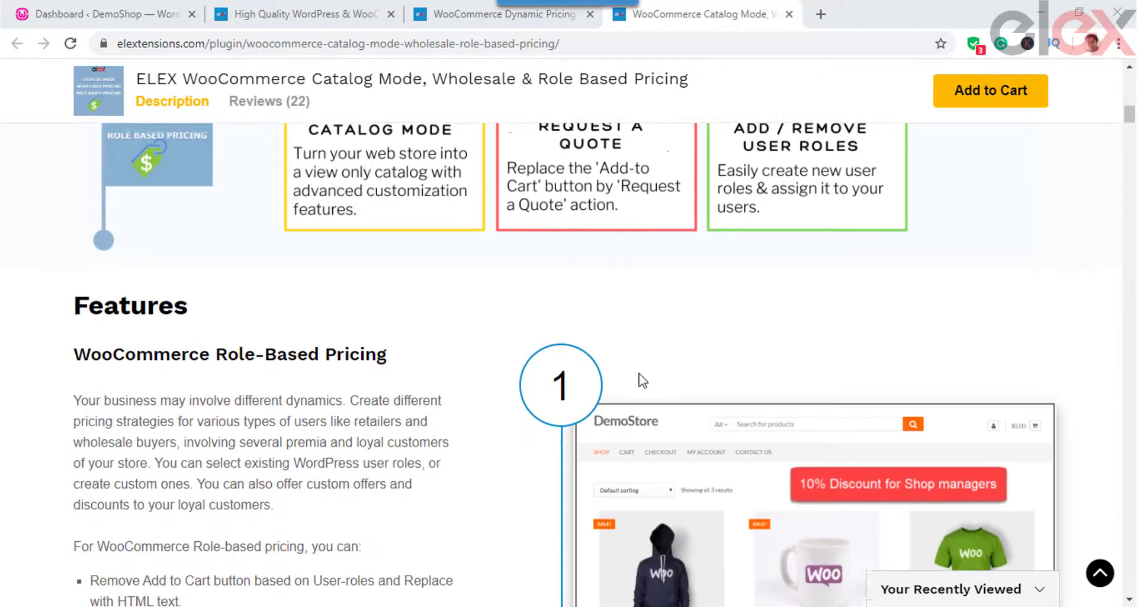
scroll(643, 373, down, 8)
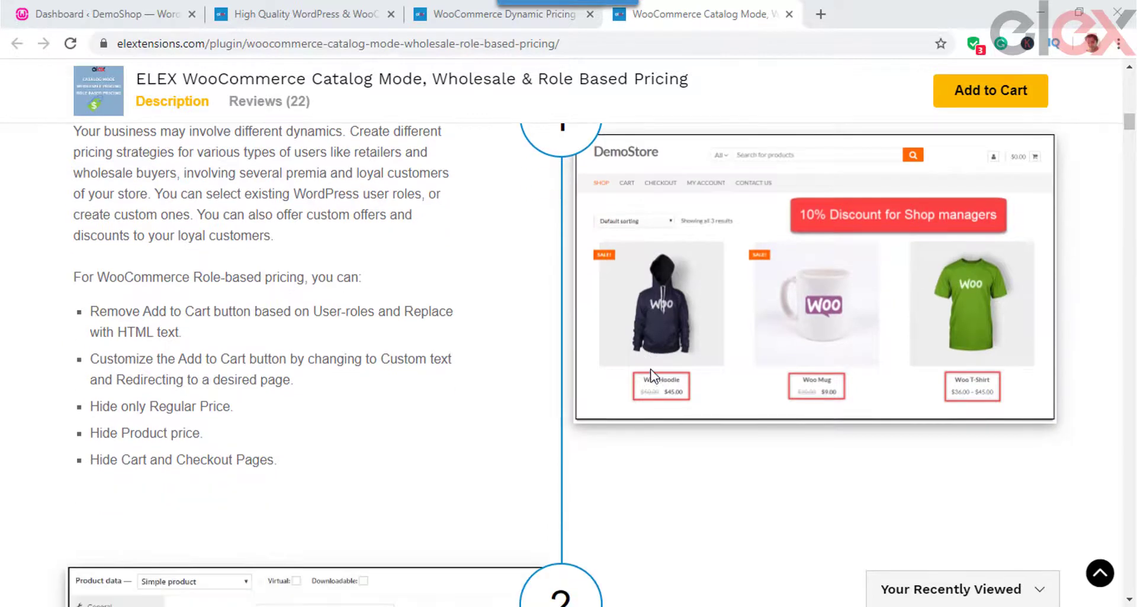
scroll(654, 374, down, 10)
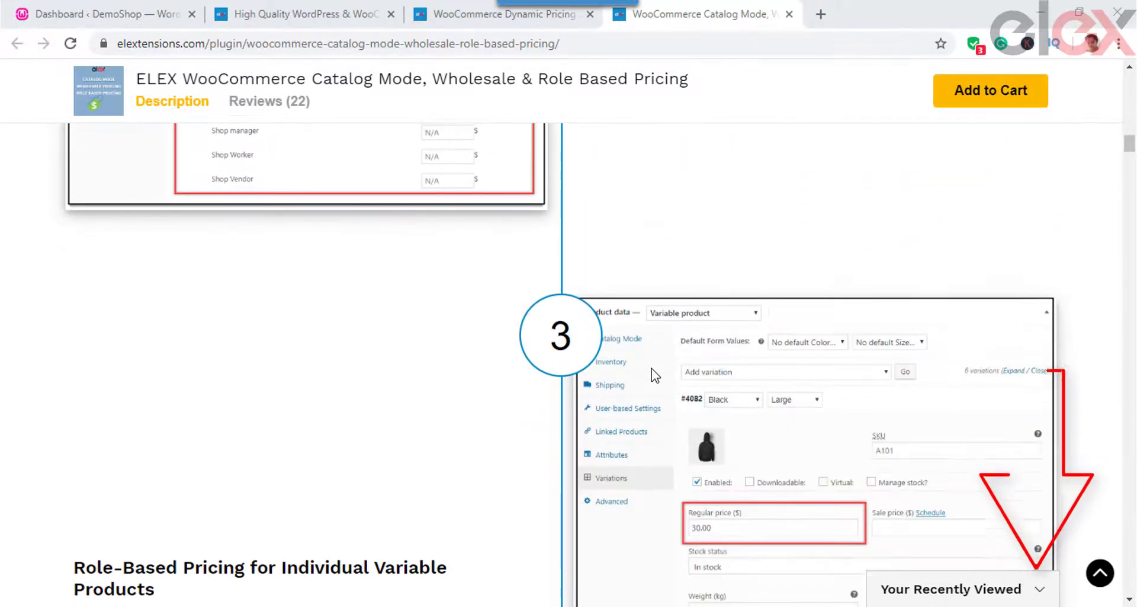
scroll(654, 374, down, 10)
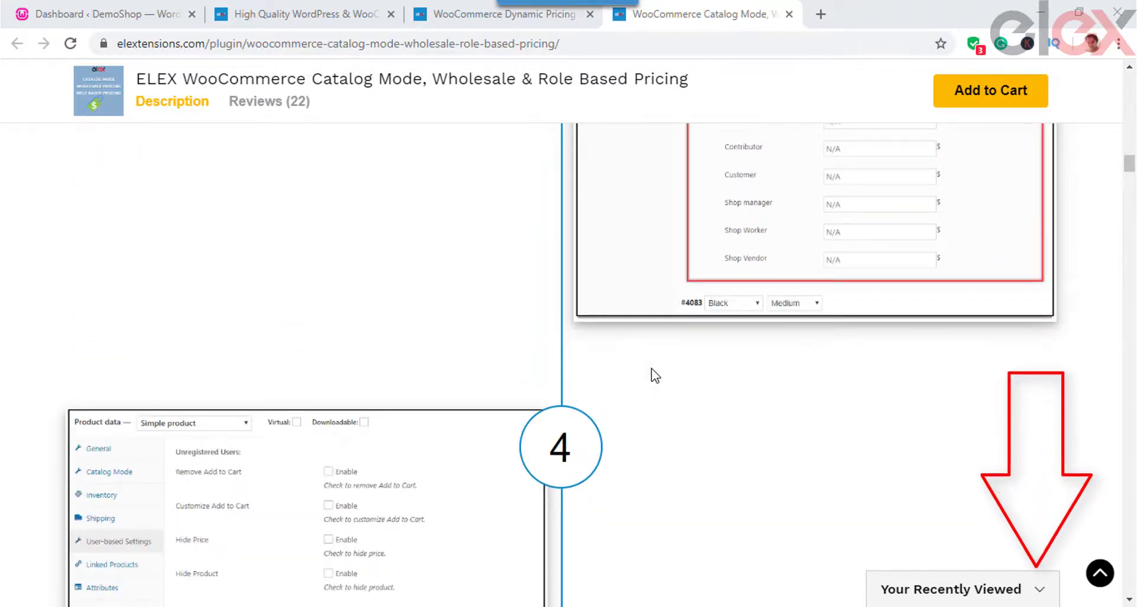
scroll(651, 368, down, 5)
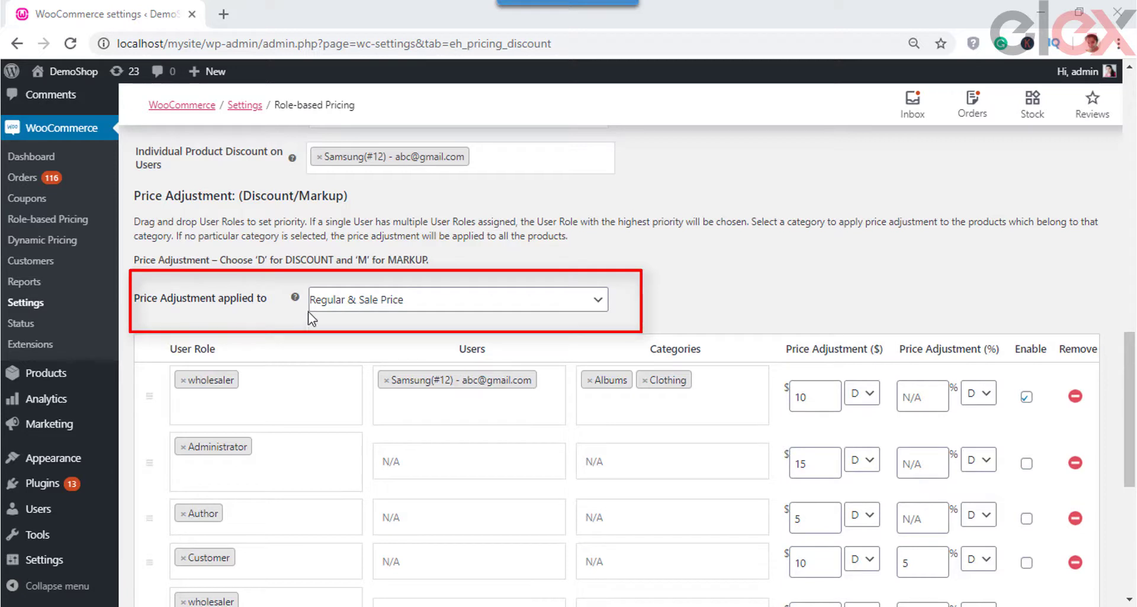
Step: Keep adjustments on Regular & Sale Price and give the first rule a 5% markup
click(370, 303)
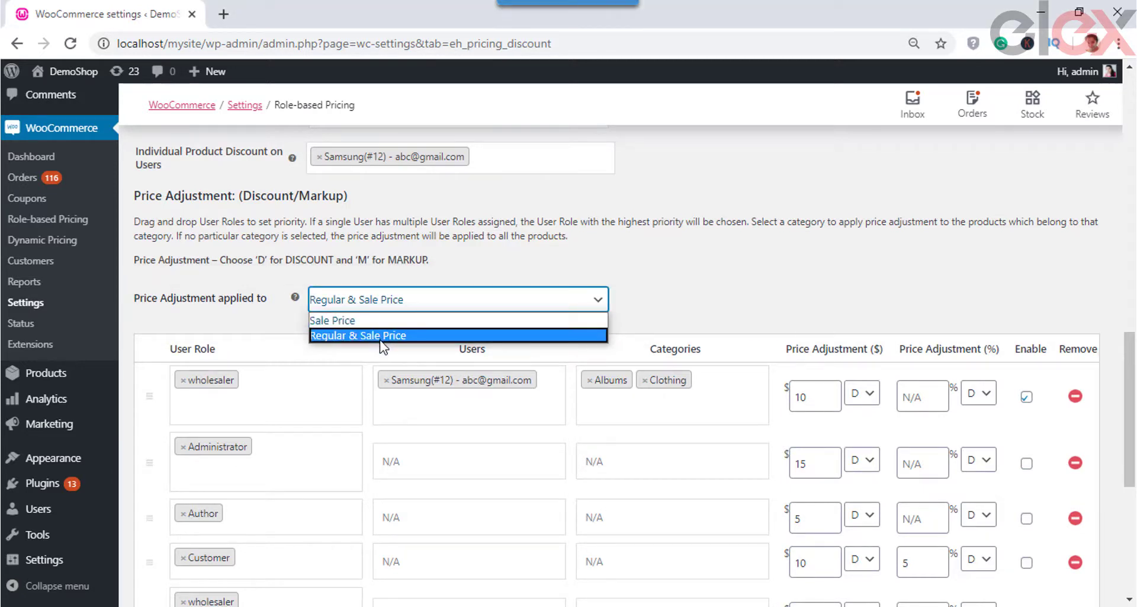
click(387, 334)
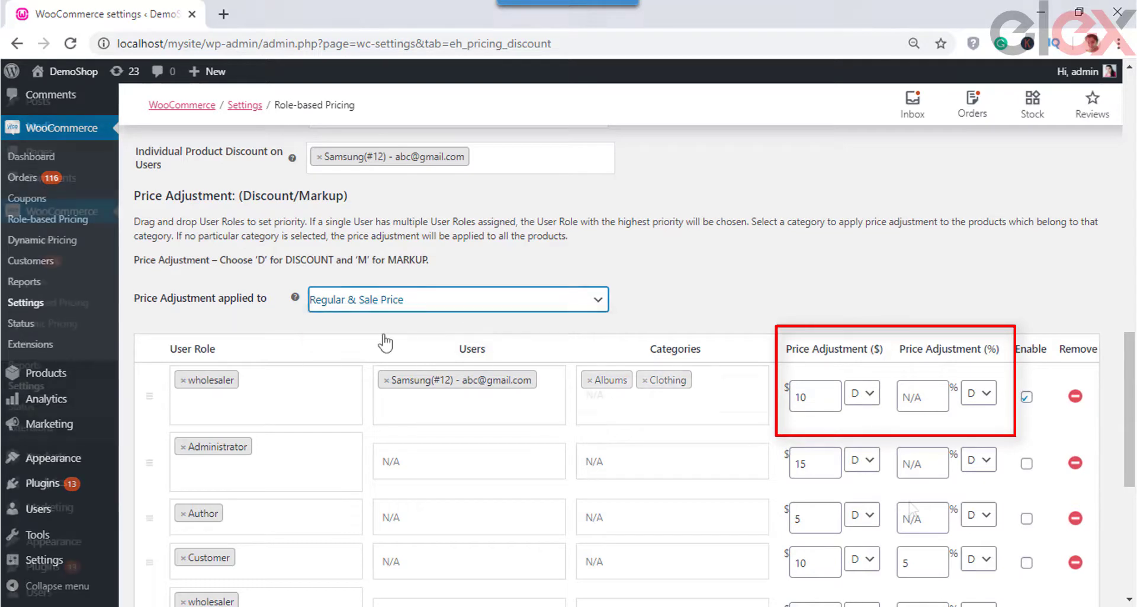
click(826, 395)
click(910, 395)
text(5)
click(979, 393)
click(973, 428)
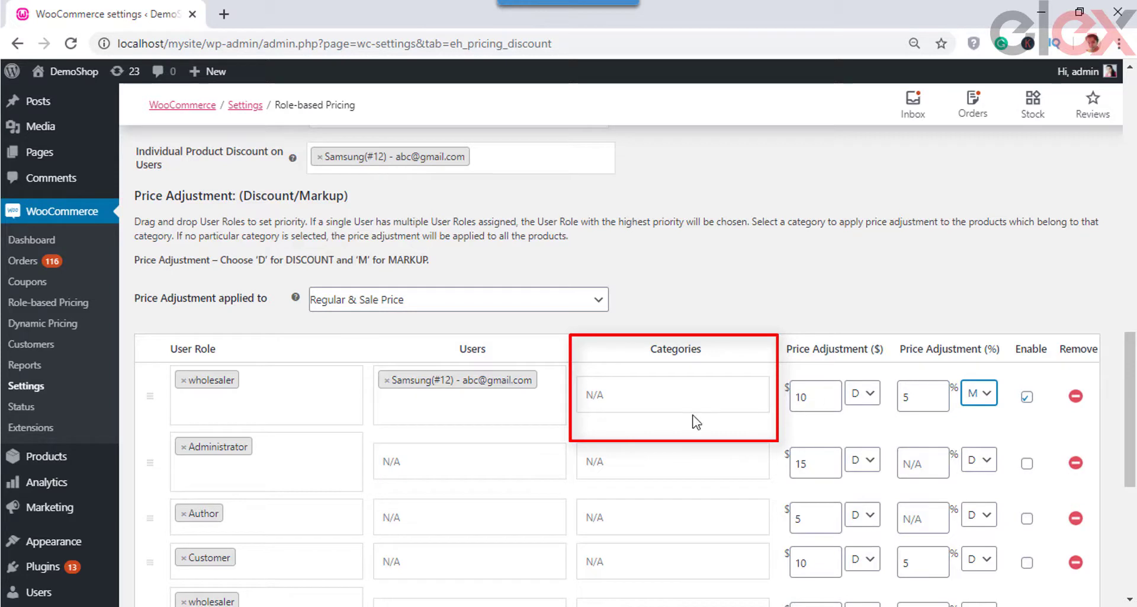
click(606, 394)
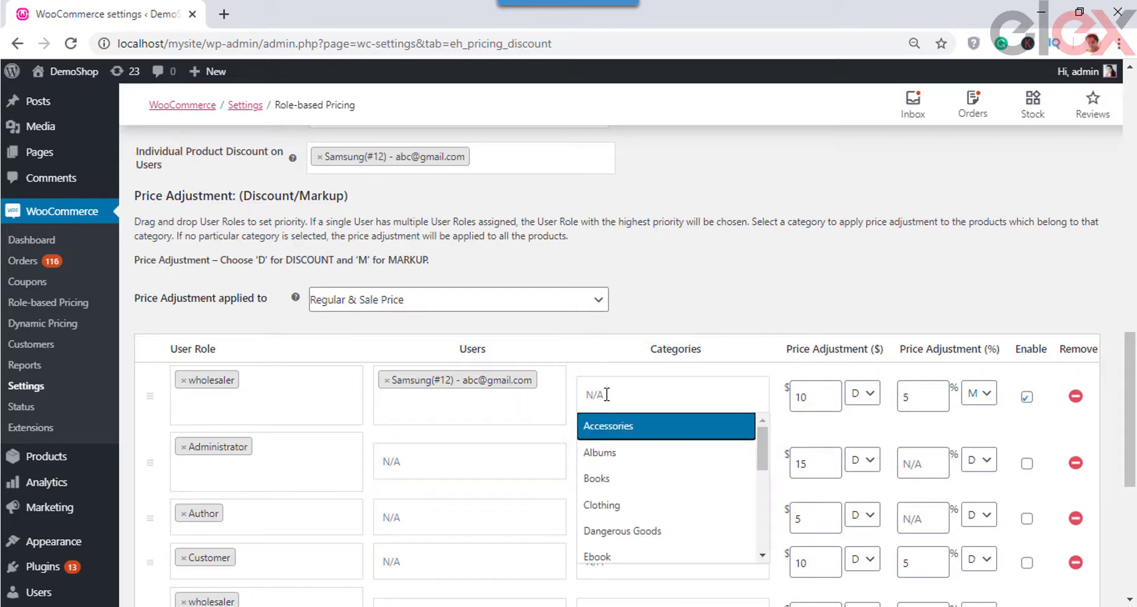
click(616, 507)
click(657, 400)
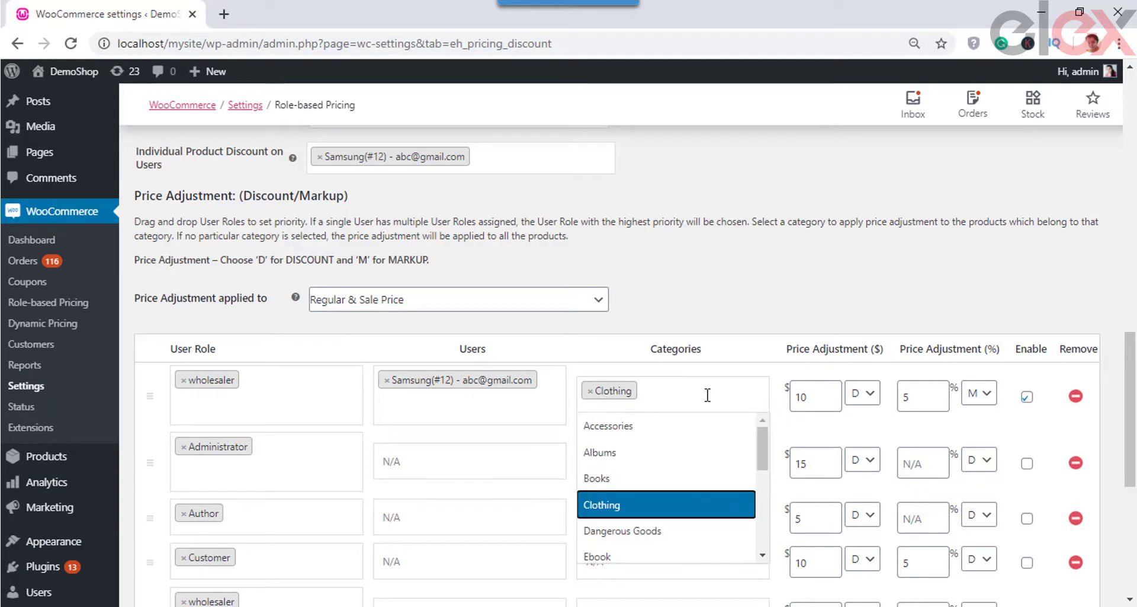
click(664, 476)
click(737, 411)
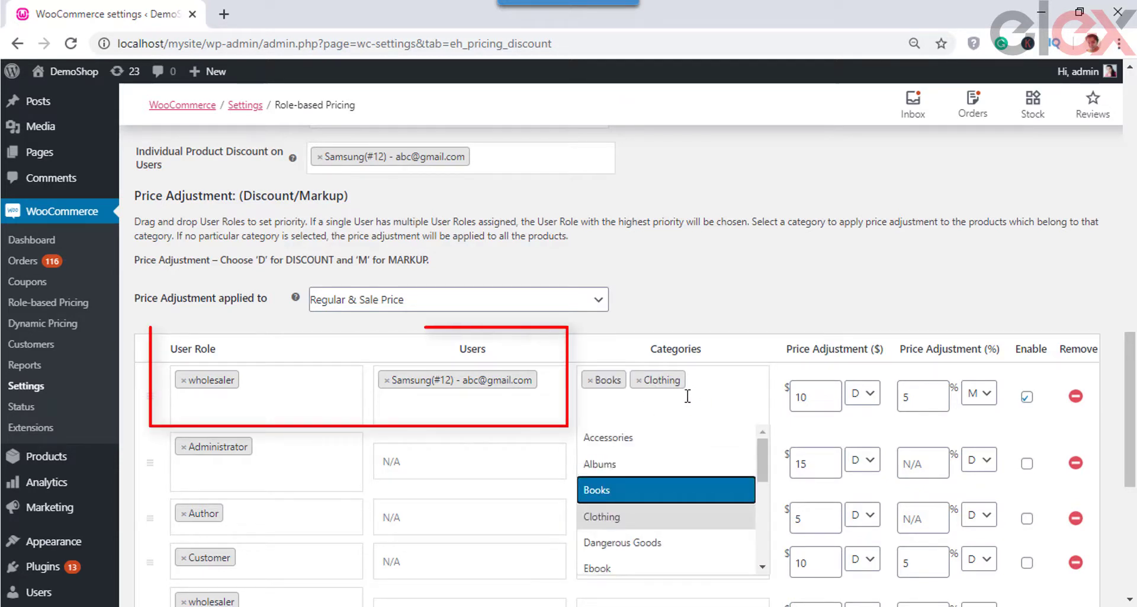
click(638, 381)
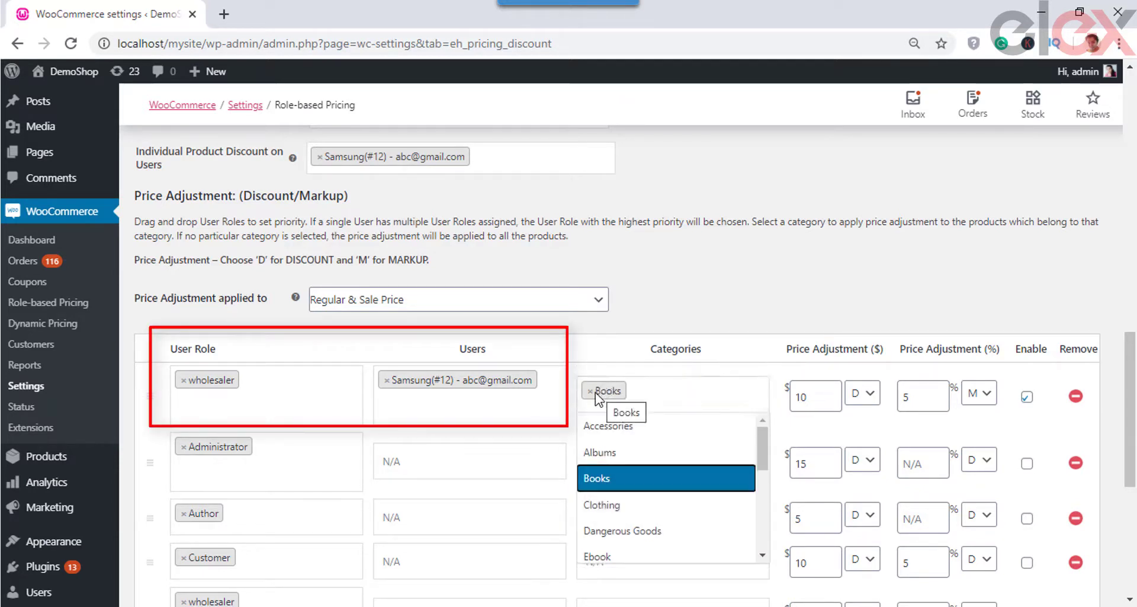
click(590, 391)
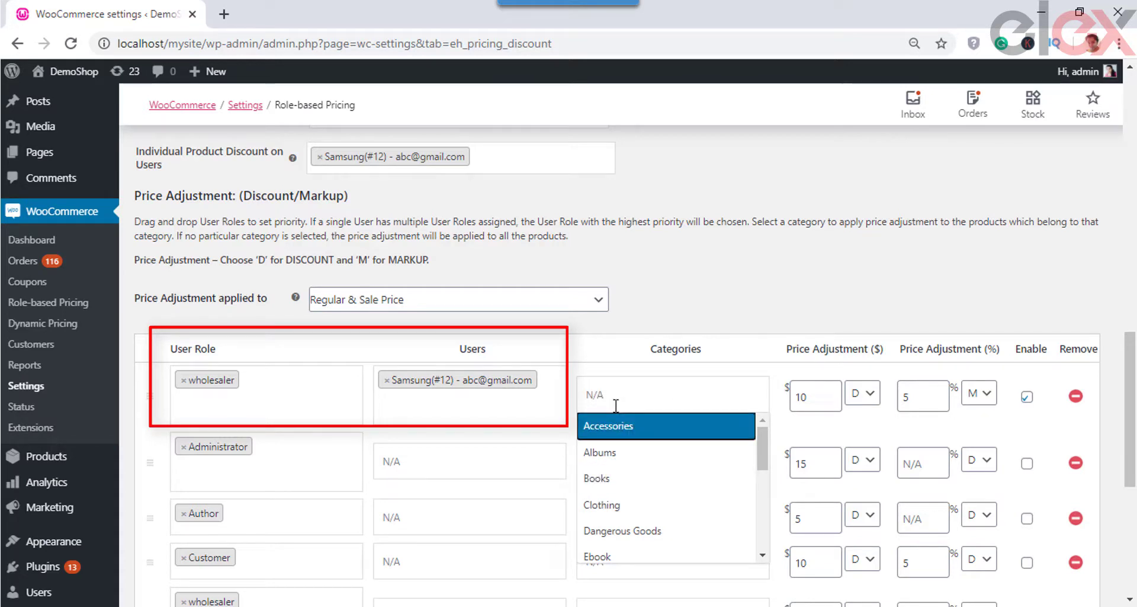
click(548, 412)
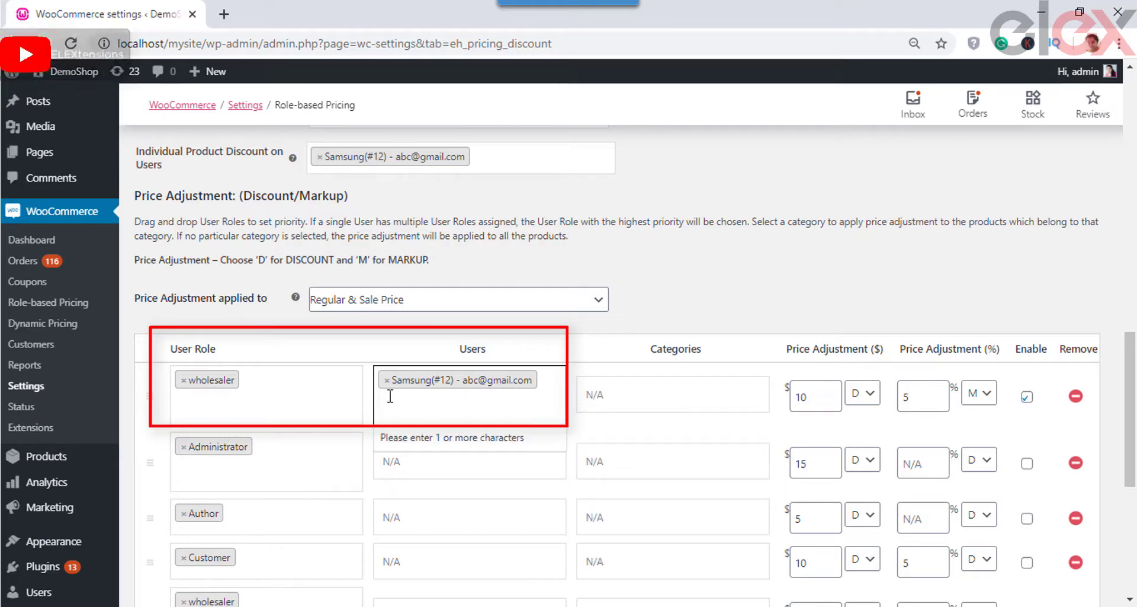
Step: Add Administrator and Editor to the first rule's user roles
click(213, 406)
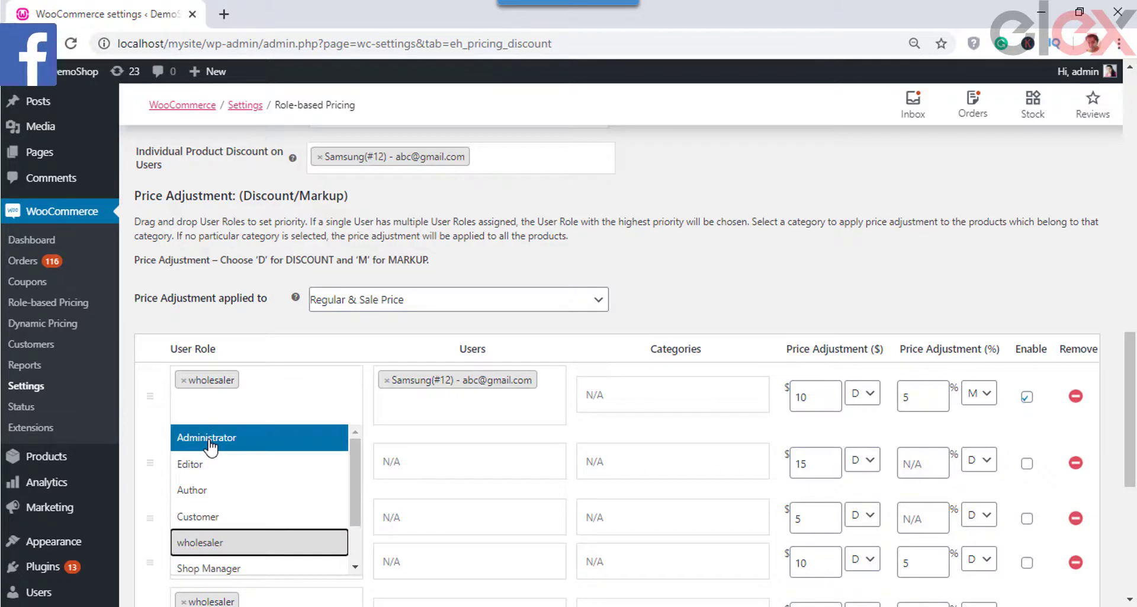
click(210, 445)
click(260, 408)
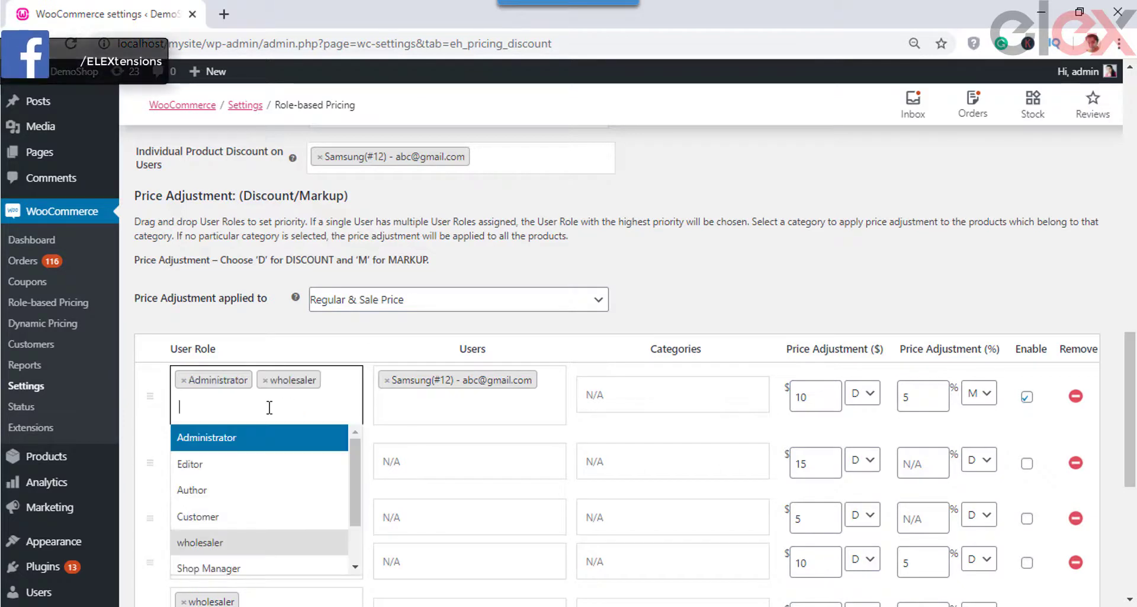
click(248, 480)
Step: Add a second user to the first rule and turn its Enable checkbox off and back on
click(435, 427)
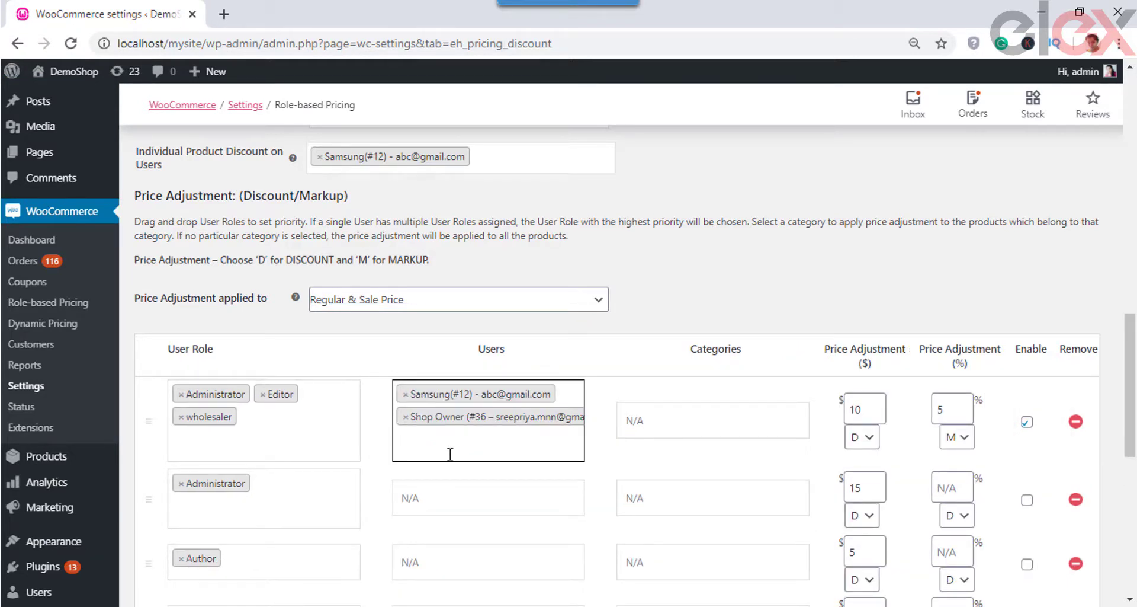
click(1028, 427)
click(1027, 426)
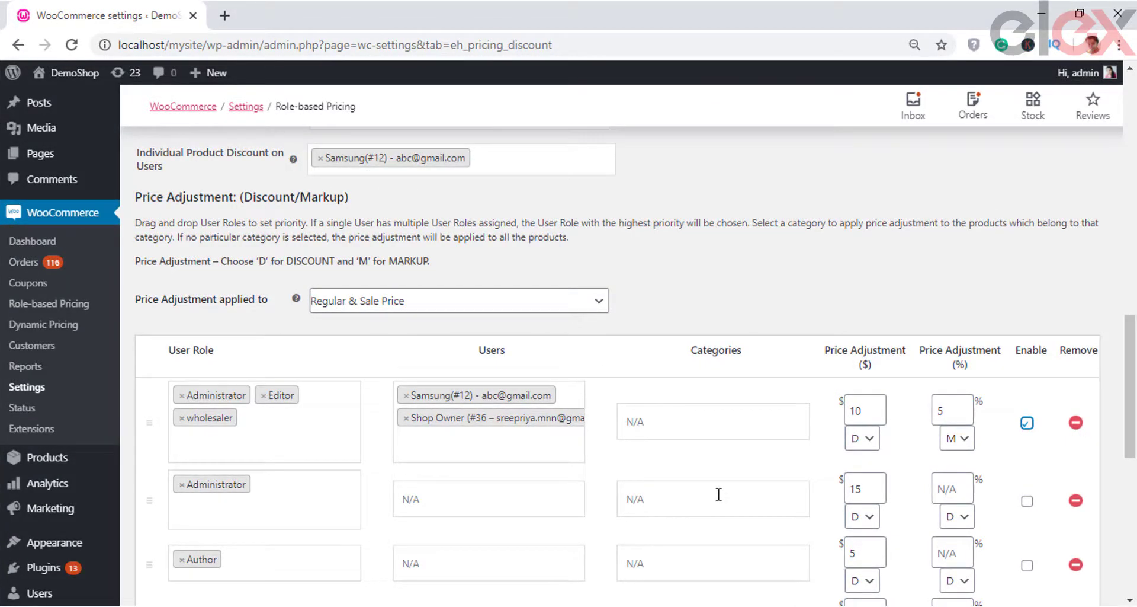
Step: Drag the Administrator rule above the first rule, then add Customer to Individual Product Adjustment roles
scroll(149, 421, down, 2)
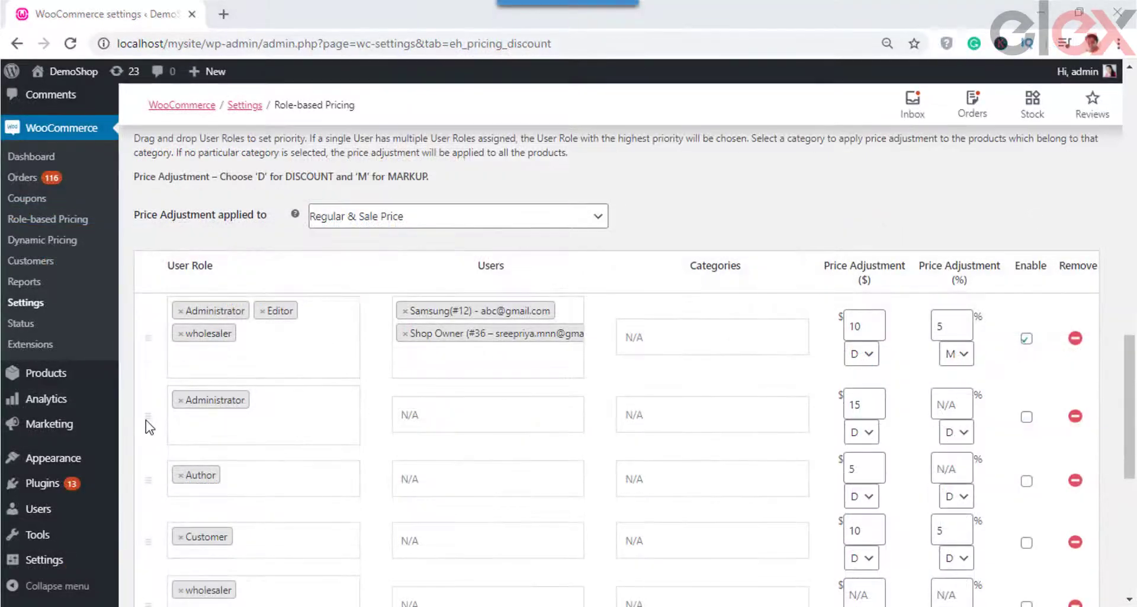
drag(149, 413, 142, 322)
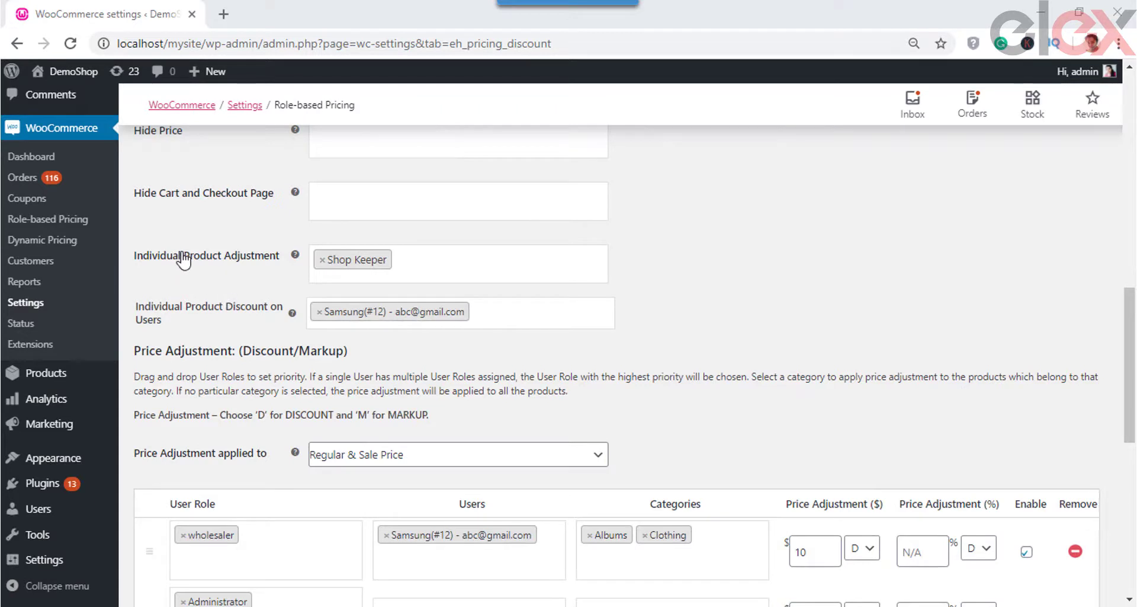
click(411, 265)
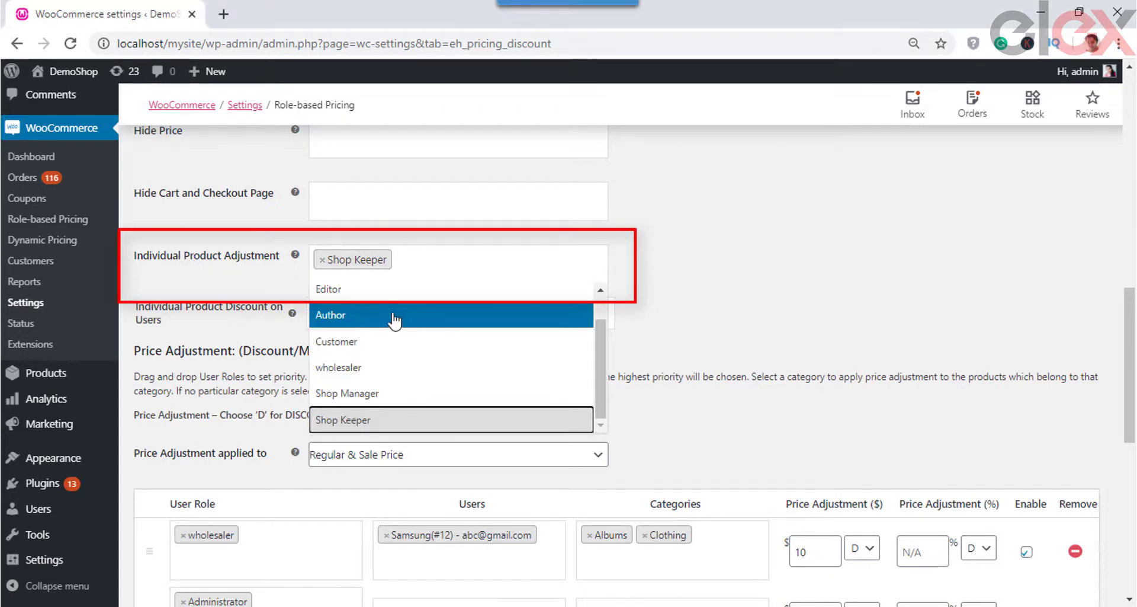
click(393, 342)
click(526, 258)
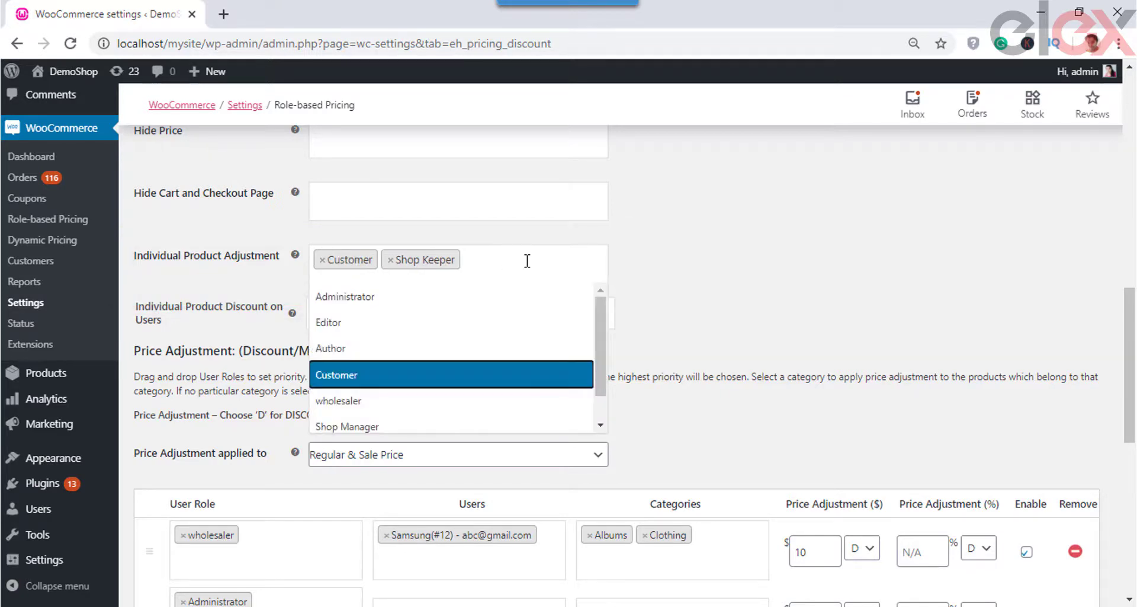
Step: Add wholesaler to the Individual Product Adjustment roles, leaving the Users field empty
click(456, 401)
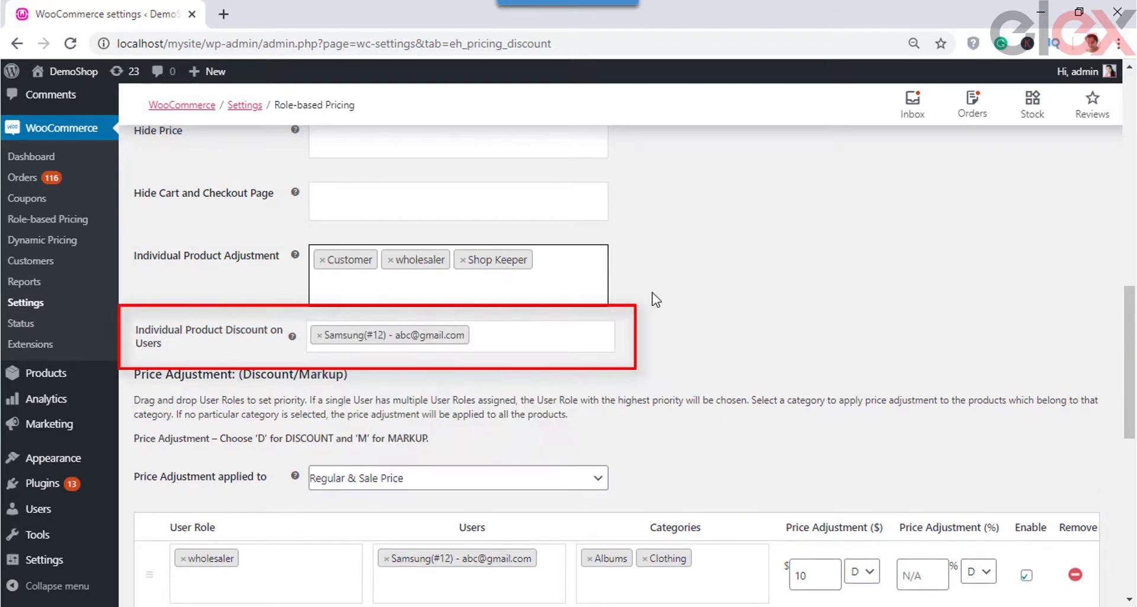
click(530, 333)
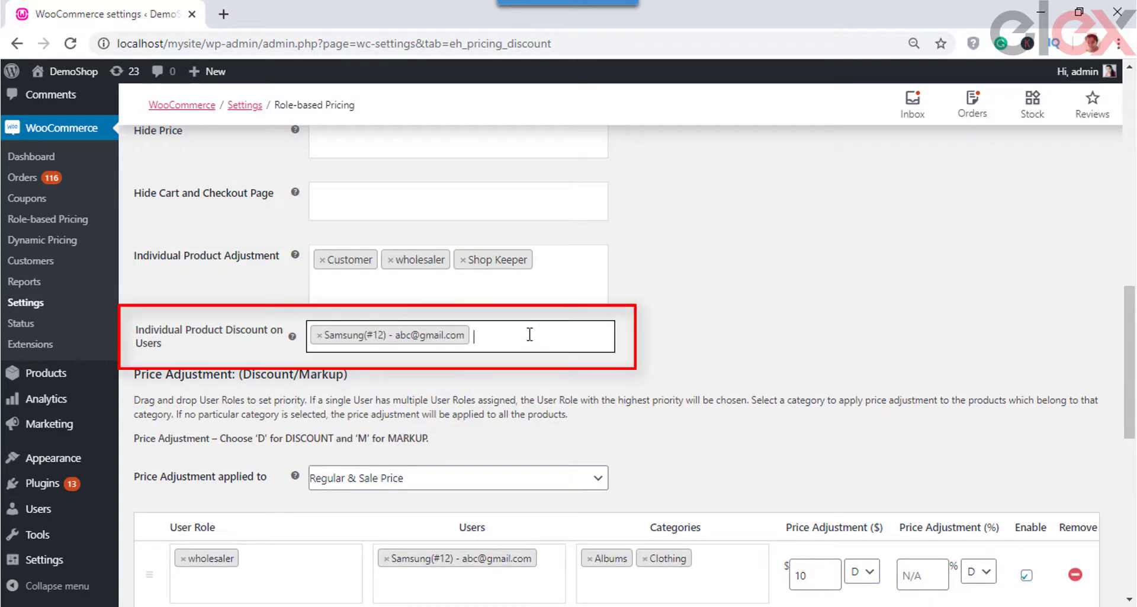
click(662, 336)
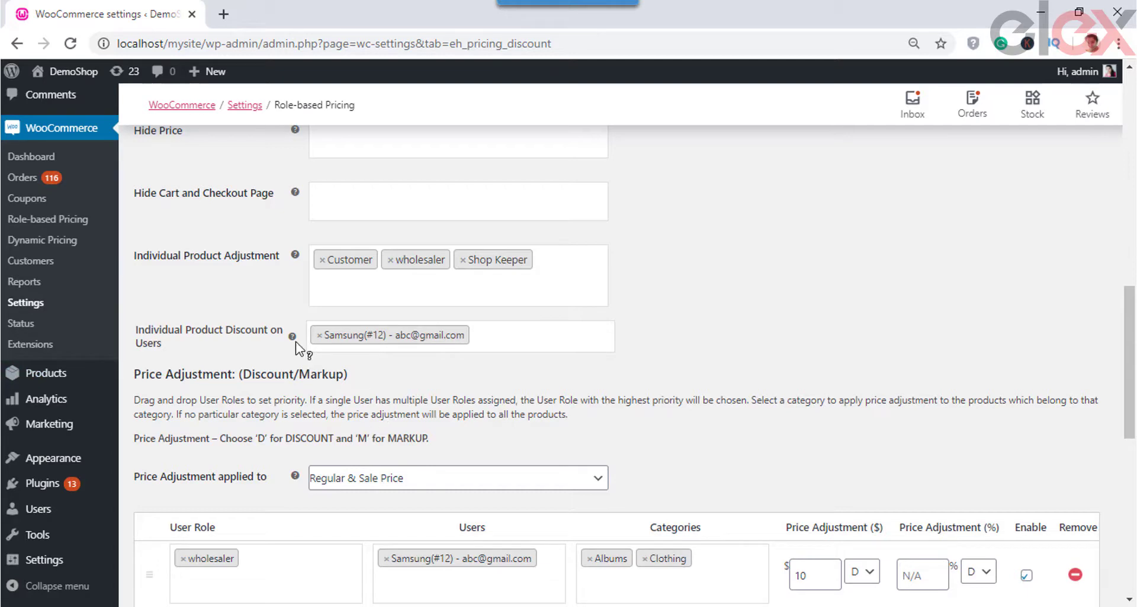
mouse_move(34, 507)
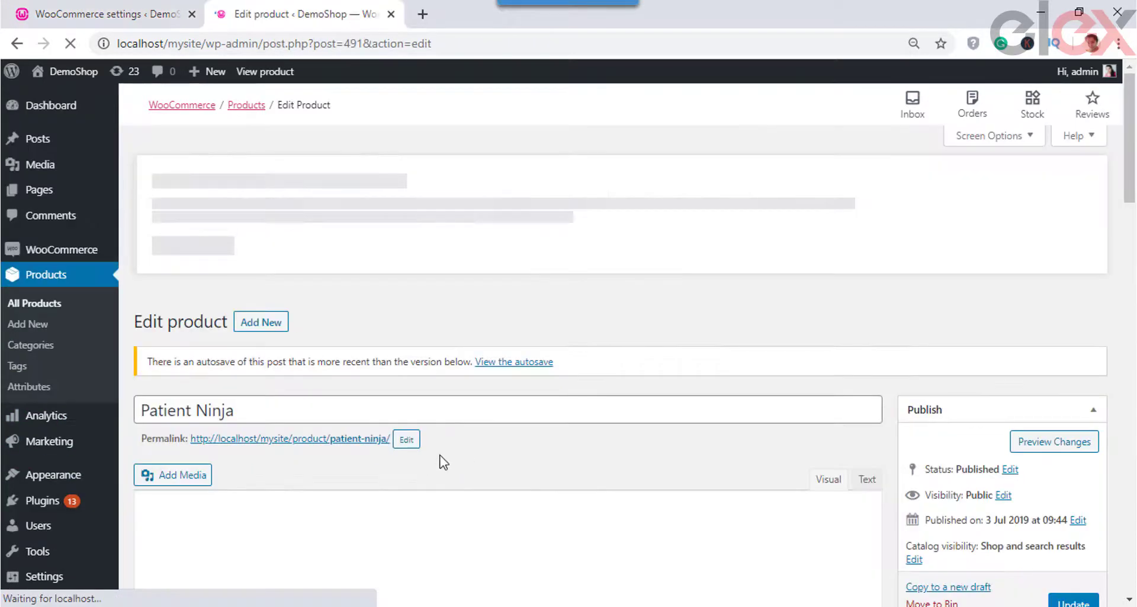
scroll(629, 471, down, 10)
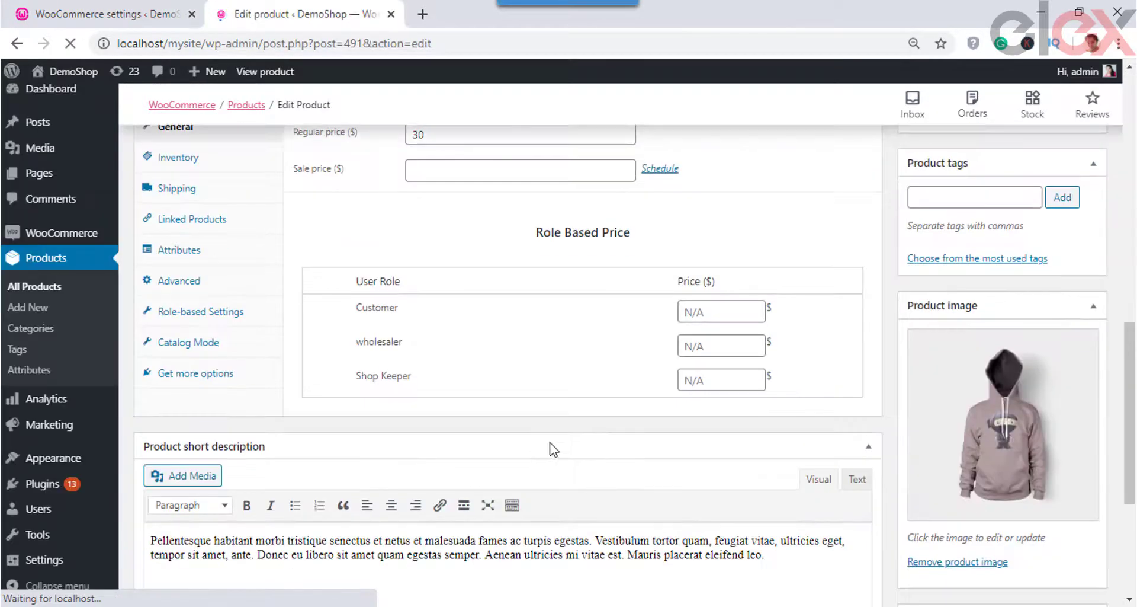
Step: In the product's Role Based Price table, enter 4 as the wholesaler price
click(711, 311)
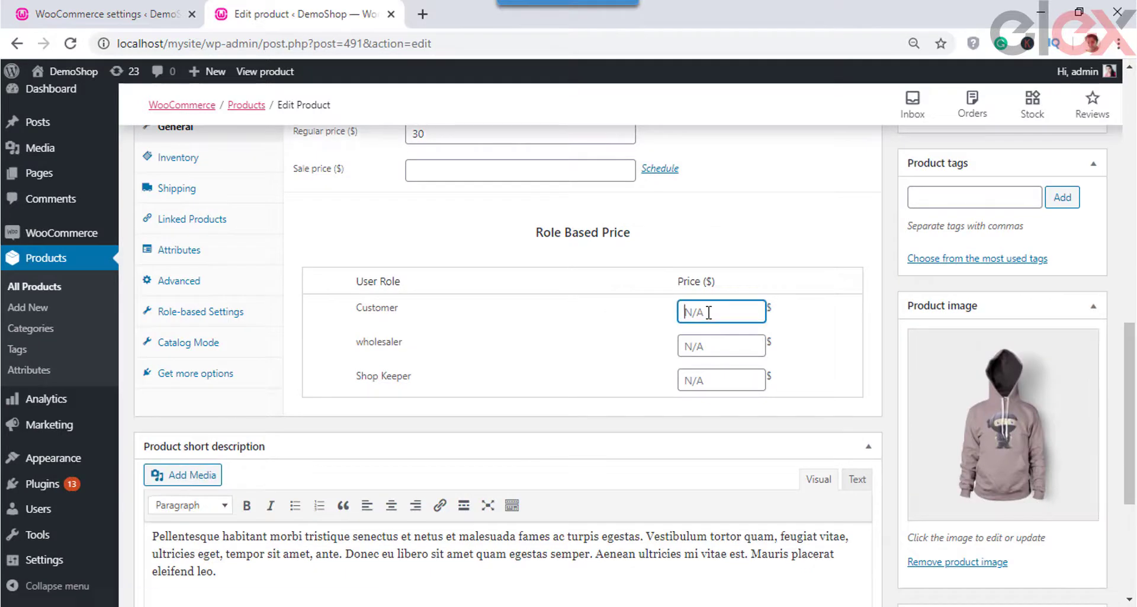
click(721, 342)
text(4)
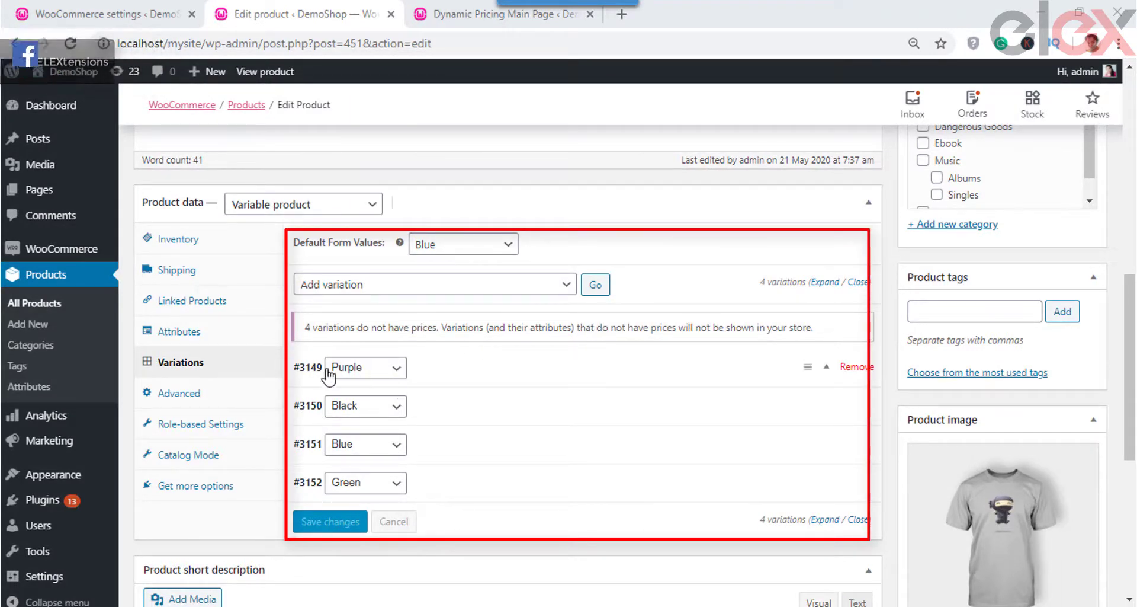
Step: Show the variable product's Role-based Settings and scroll through its per-role and per-user price tables
click(209, 424)
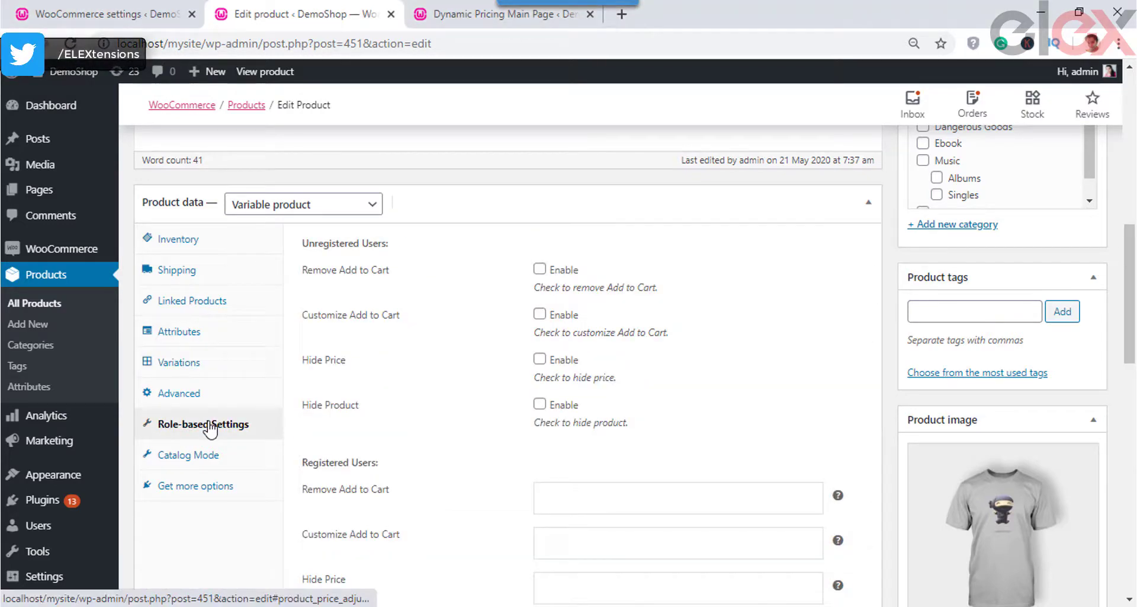
scroll(590, 455, down, 4)
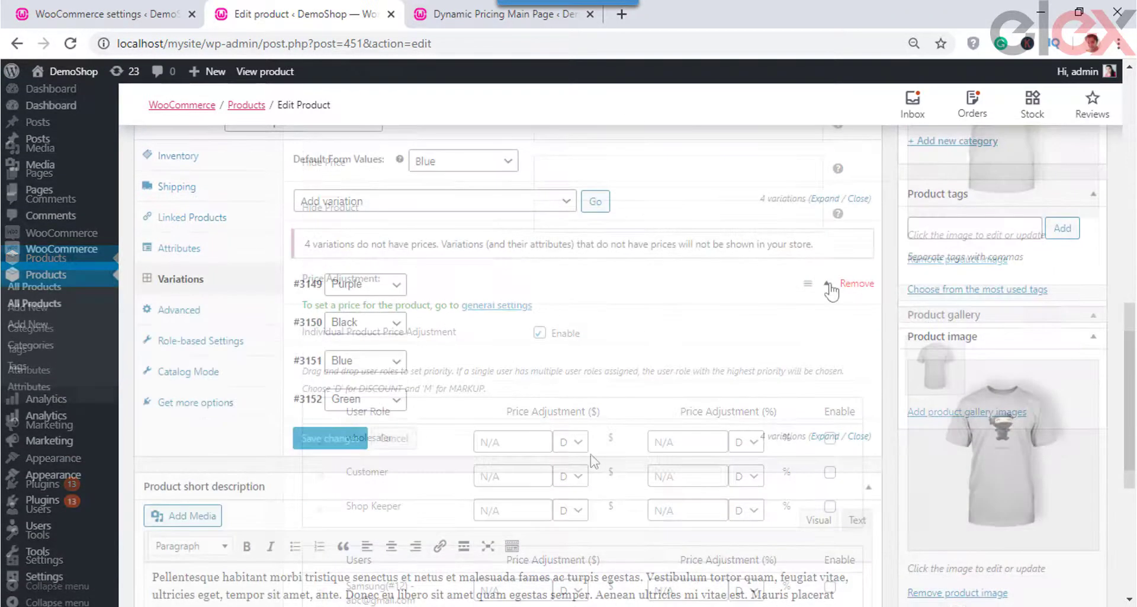
scroll(635, 414, down, 7)
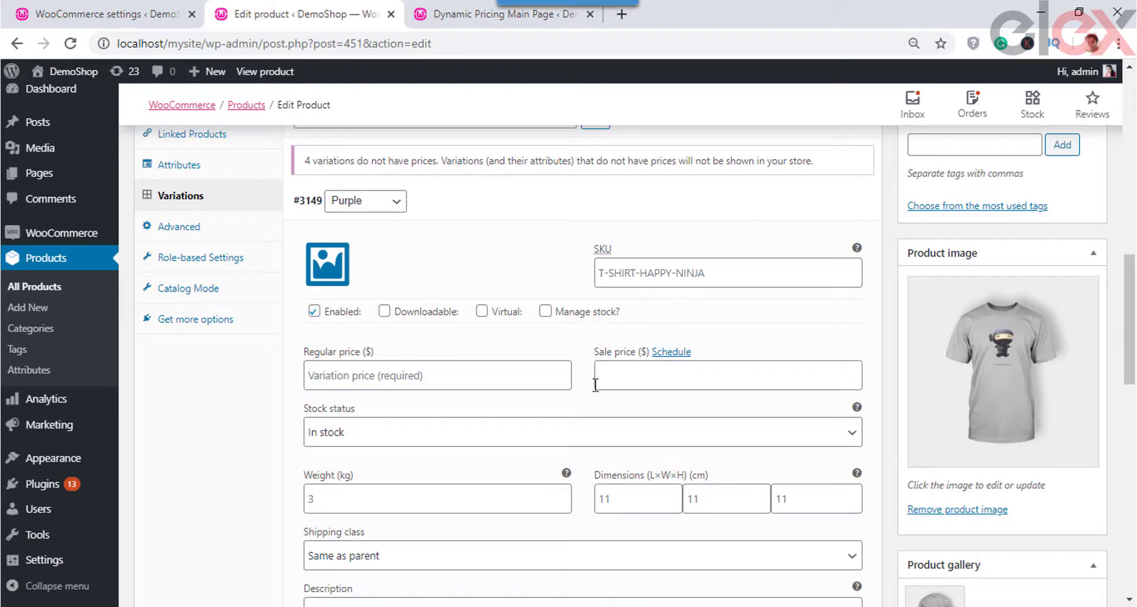
click(557, 415)
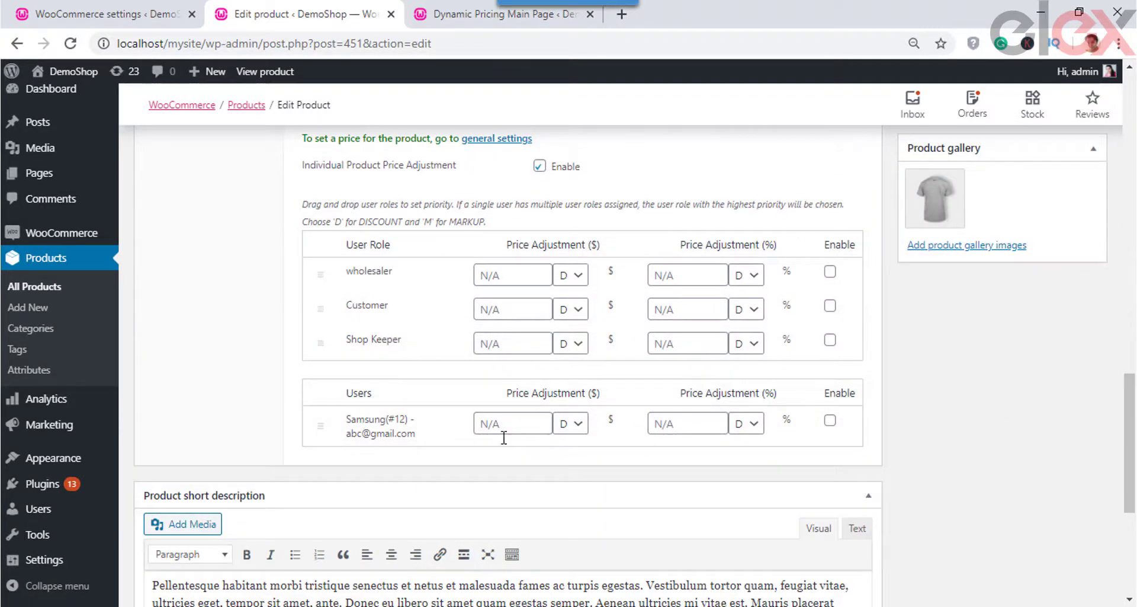
scroll(552, 446, up, 10)
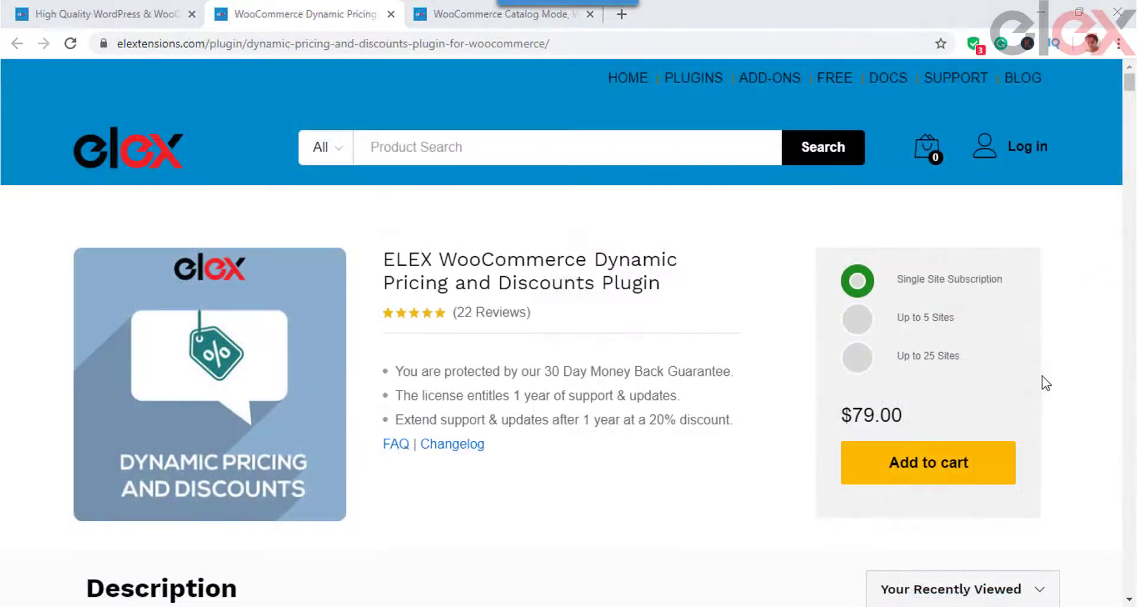
scroll(1046, 383, down, 3)
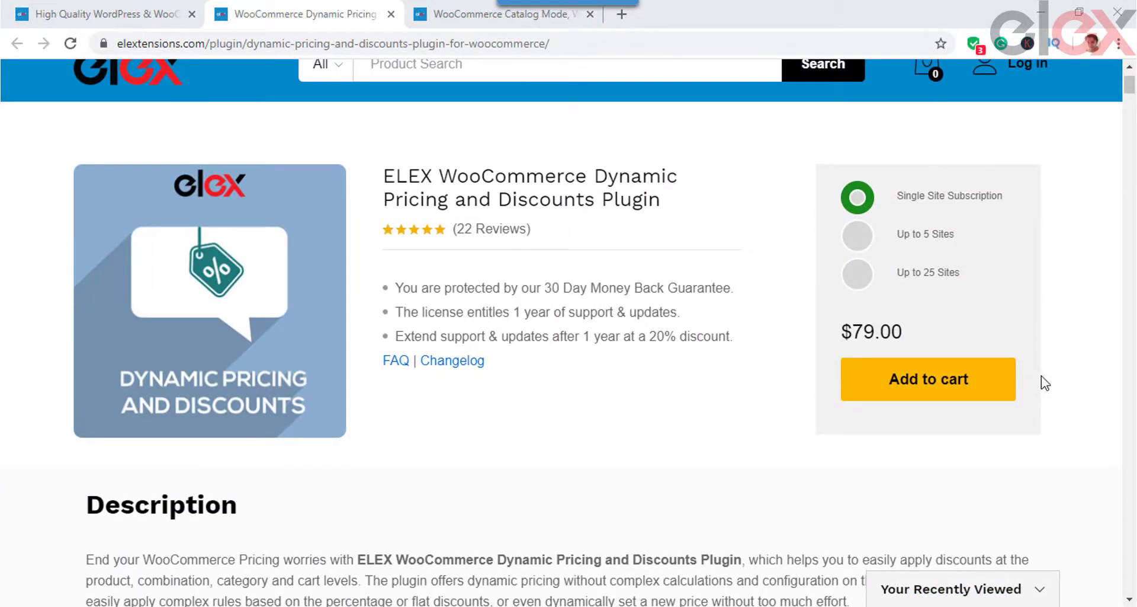
Step: Scroll through the plugin's product, category, cart and combination discount features
scroll(1046, 383, down, 10)
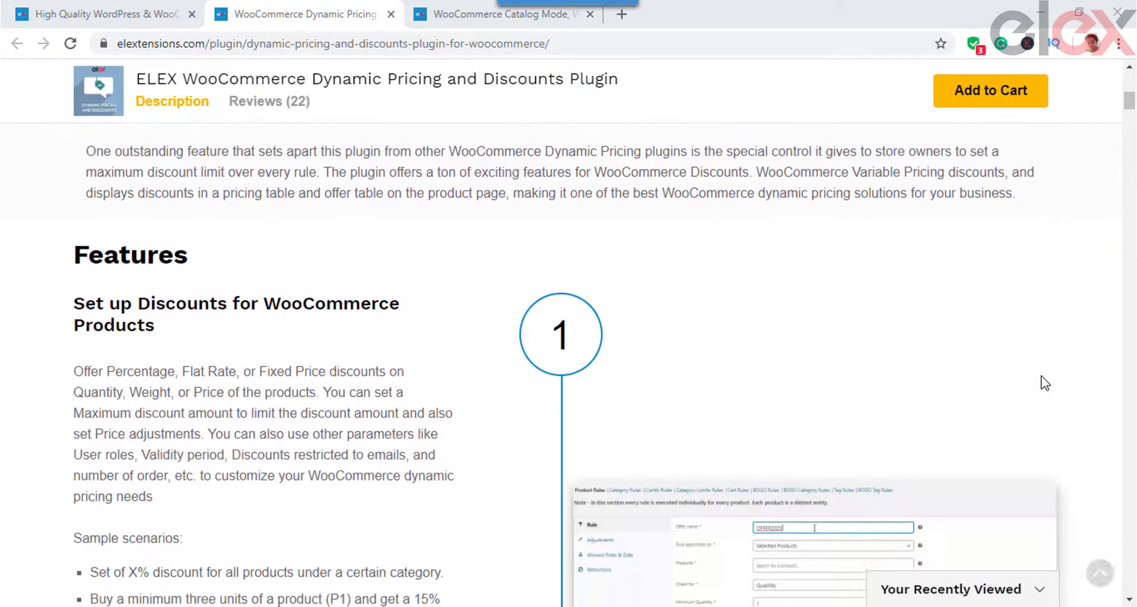
scroll(1046, 382, down, 10)
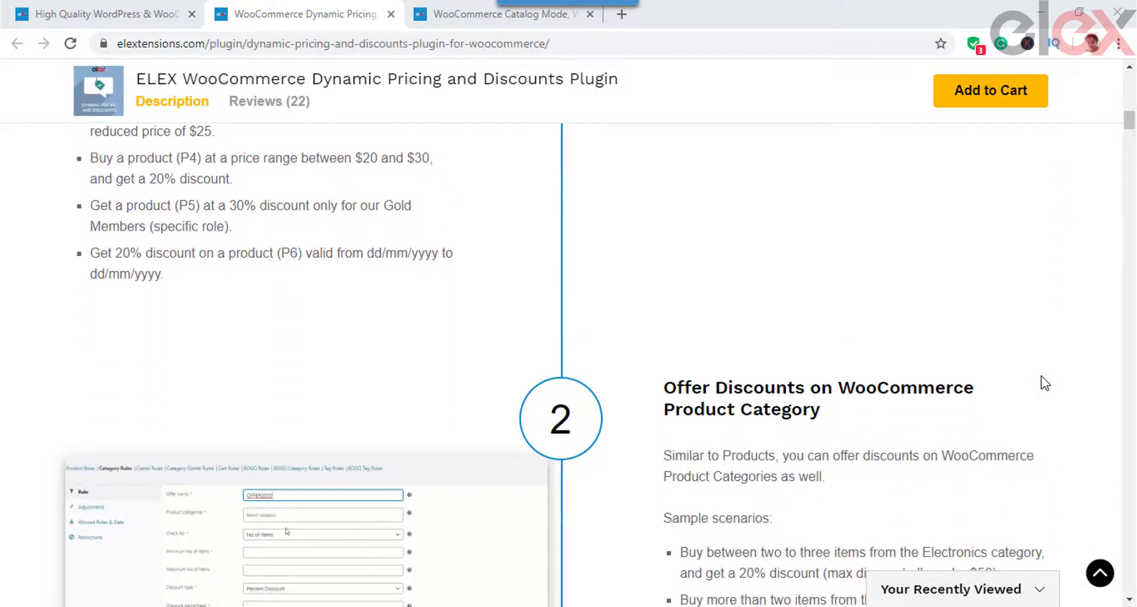
scroll(1046, 382, down, 14)
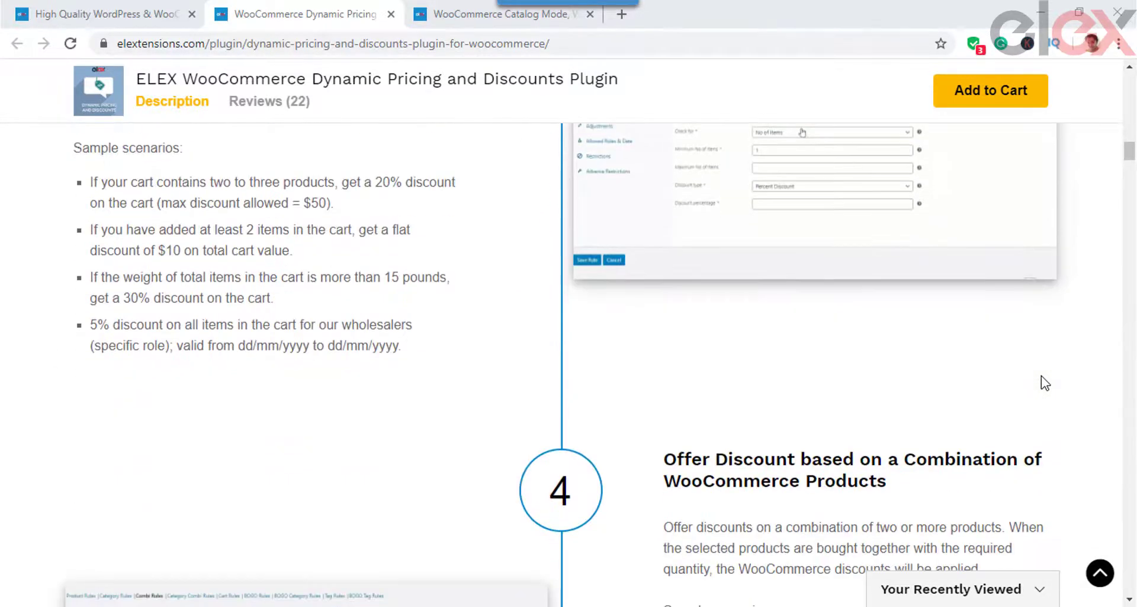
scroll(1046, 382, down, 13)
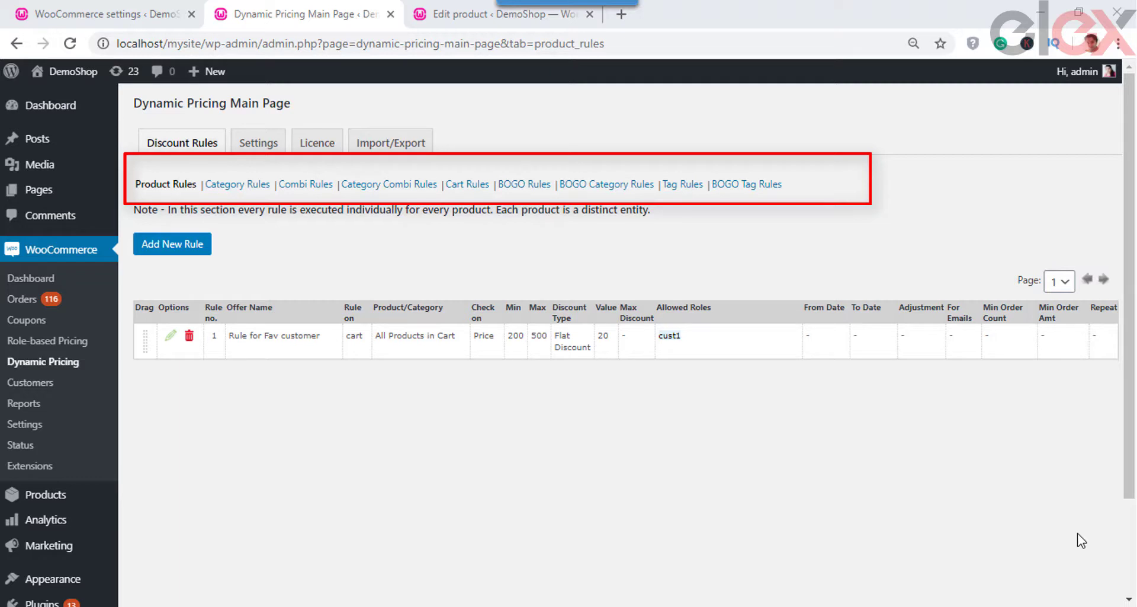
Step: Browse the Category Rules, Combi Rules and Category Combi Rules lists
click(237, 186)
click(323, 189)
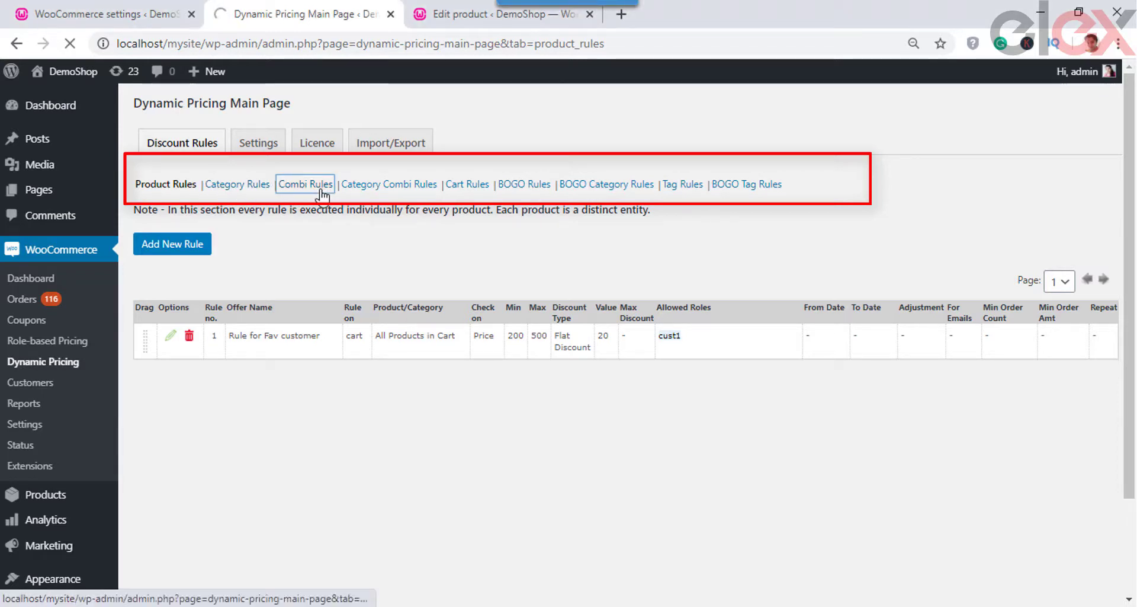
click(352, 188)
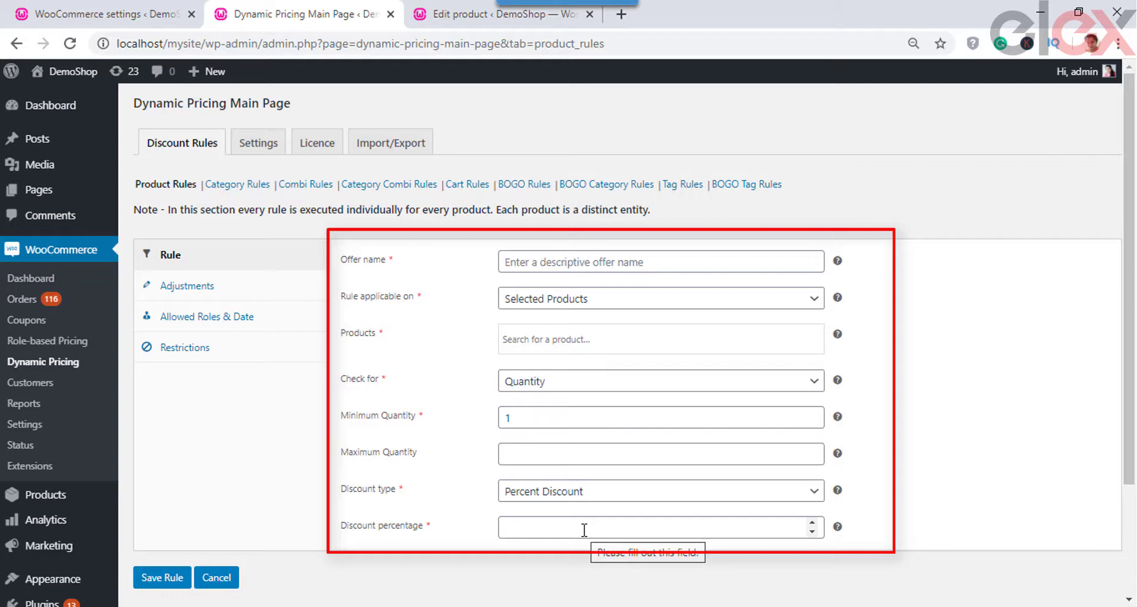
Step: Go through the rule's Adjustments, Allowed Roles & Date and Restrictions tabs, closing the date picker unused
click(239, 287)
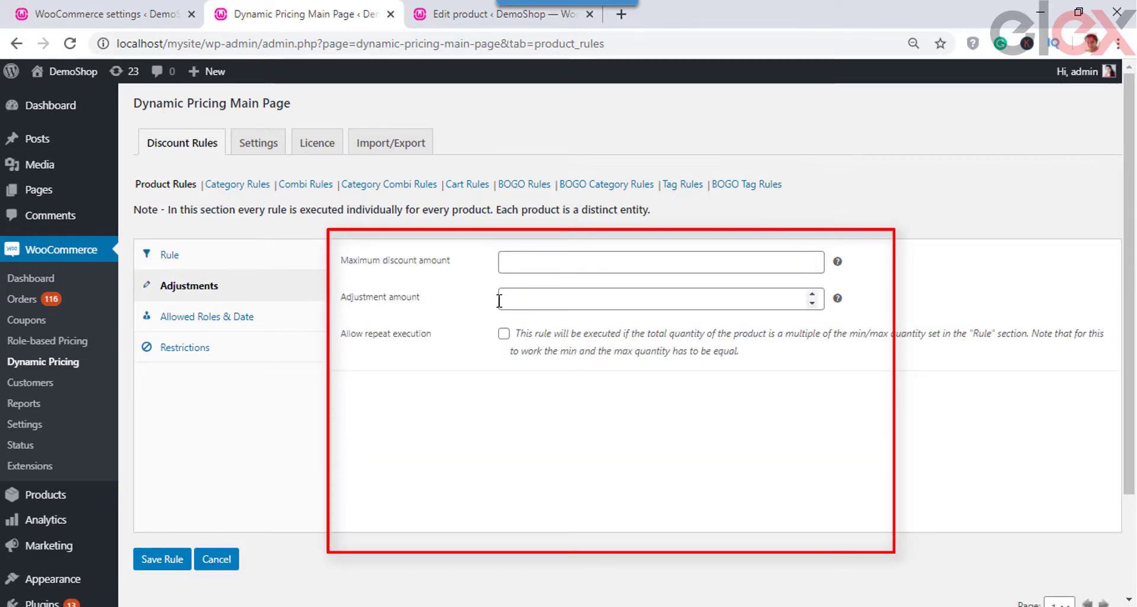
click(292, 324)
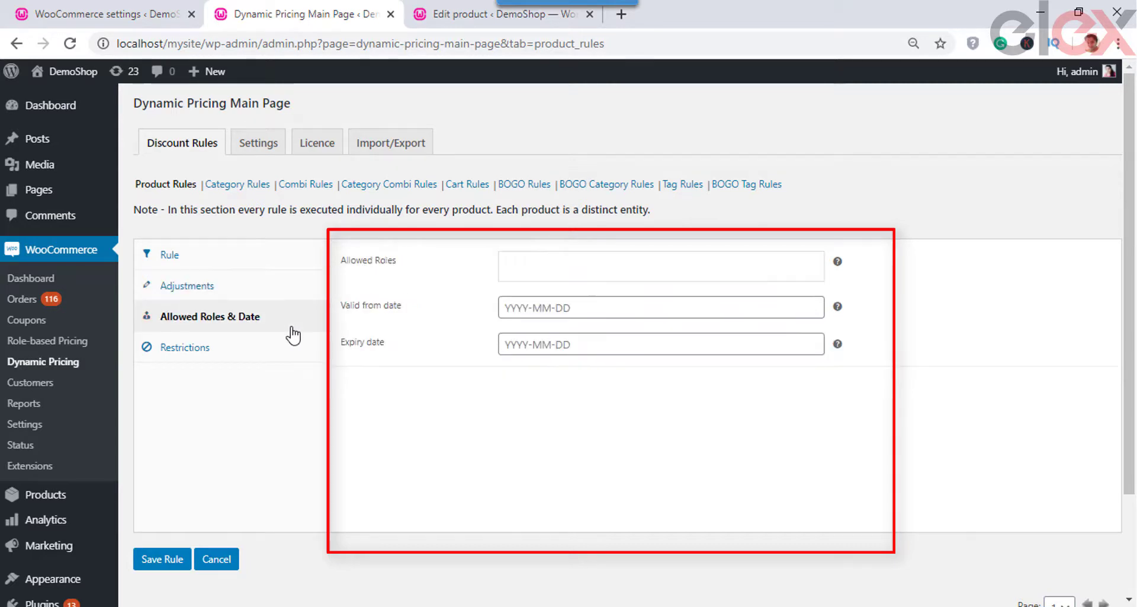
click(223, 355)
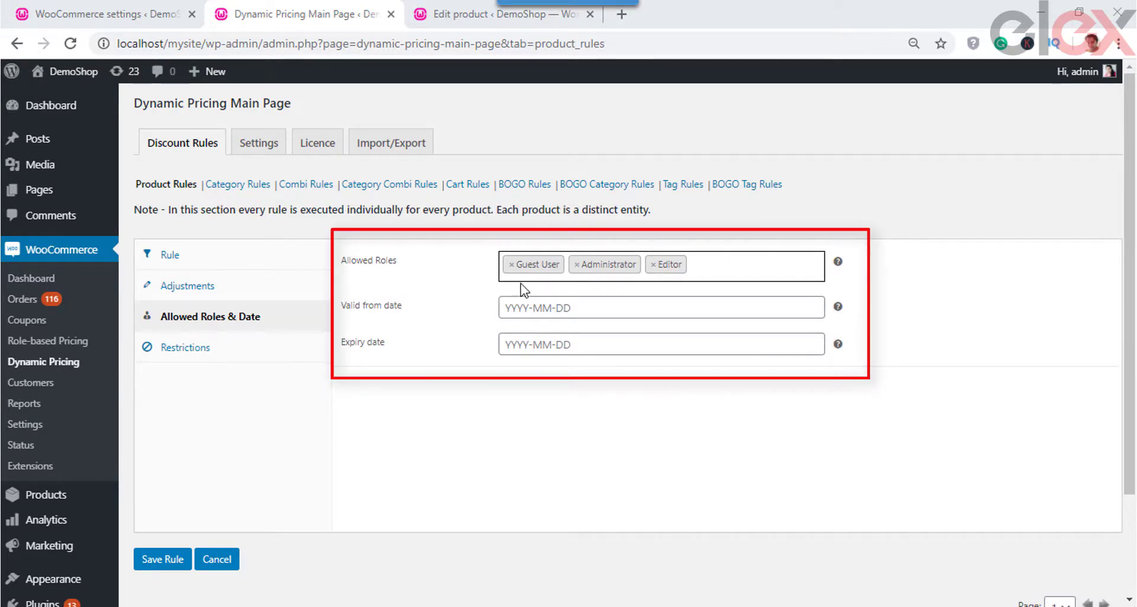
click(599, 303)
click(490, 356)
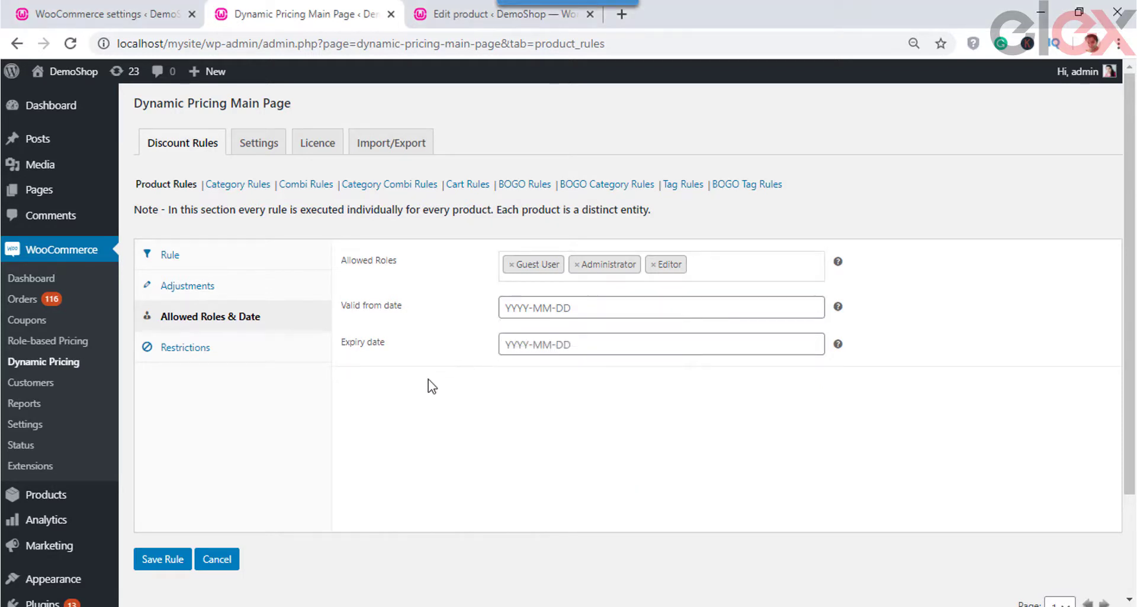
click(237, 355)
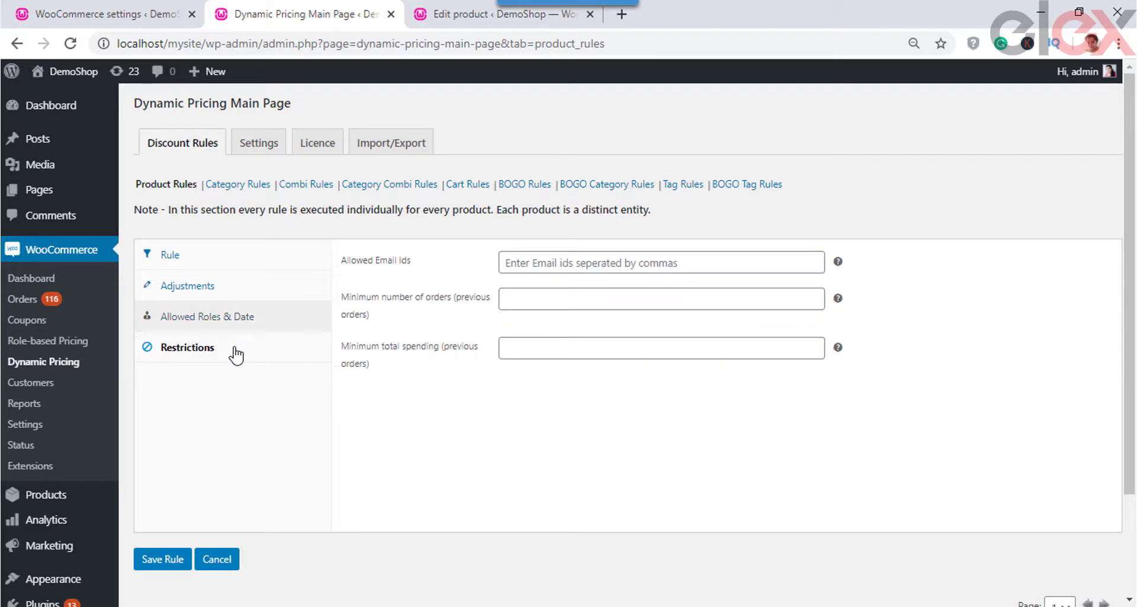
click(527, 262)
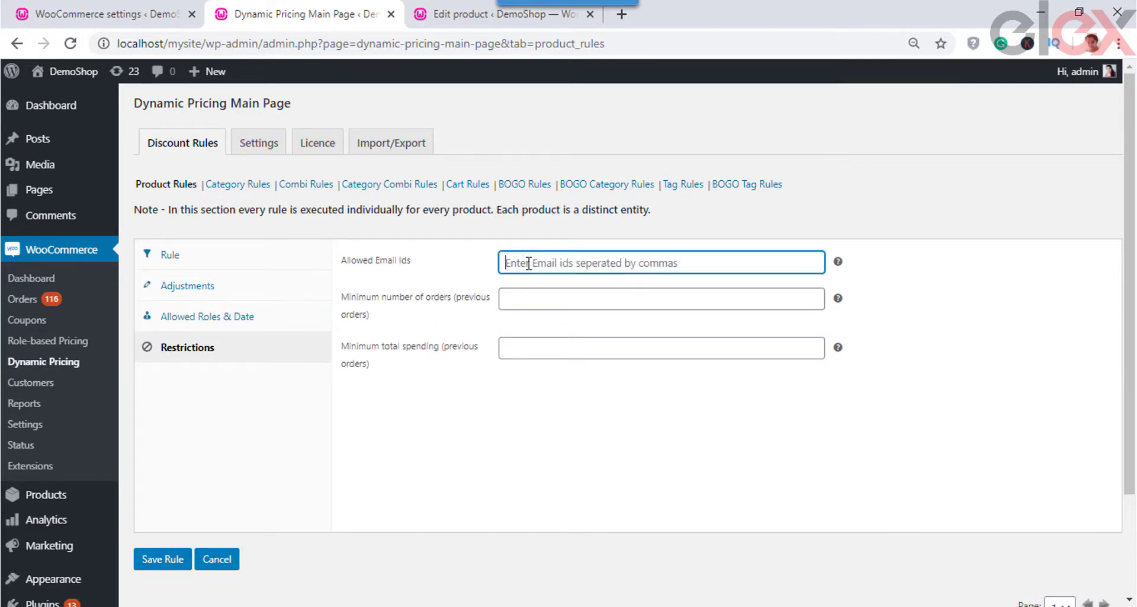
click(530, 302)
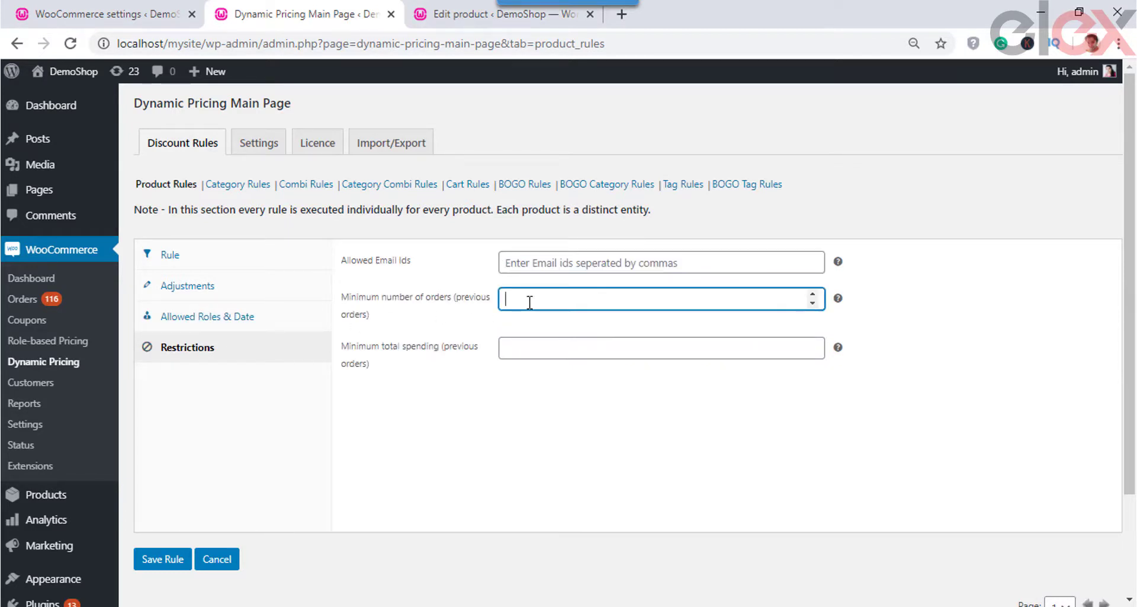
click(531, 353)
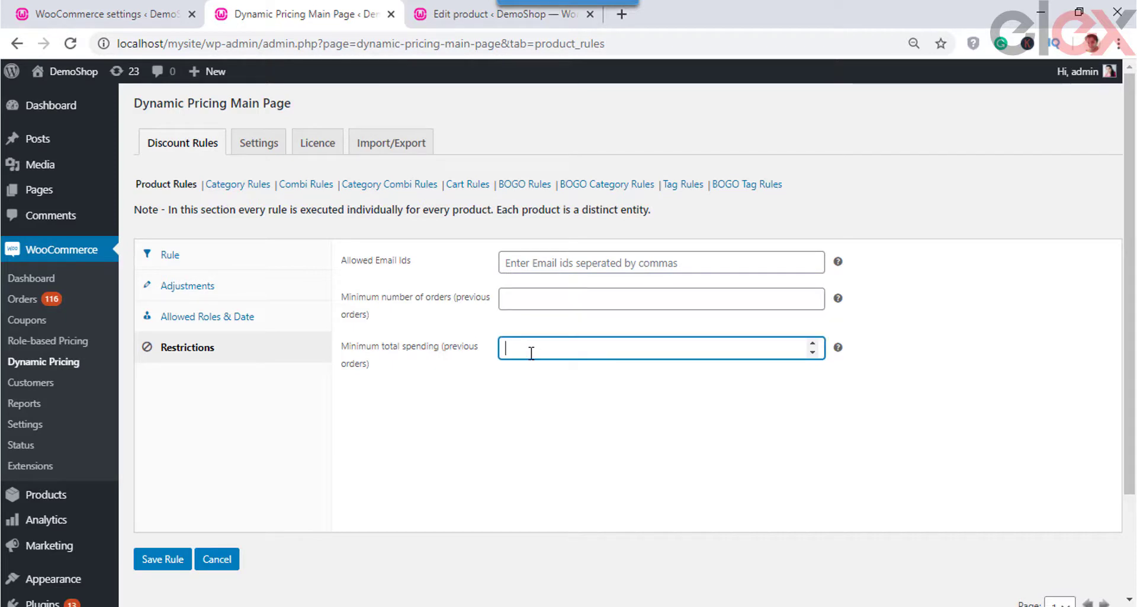